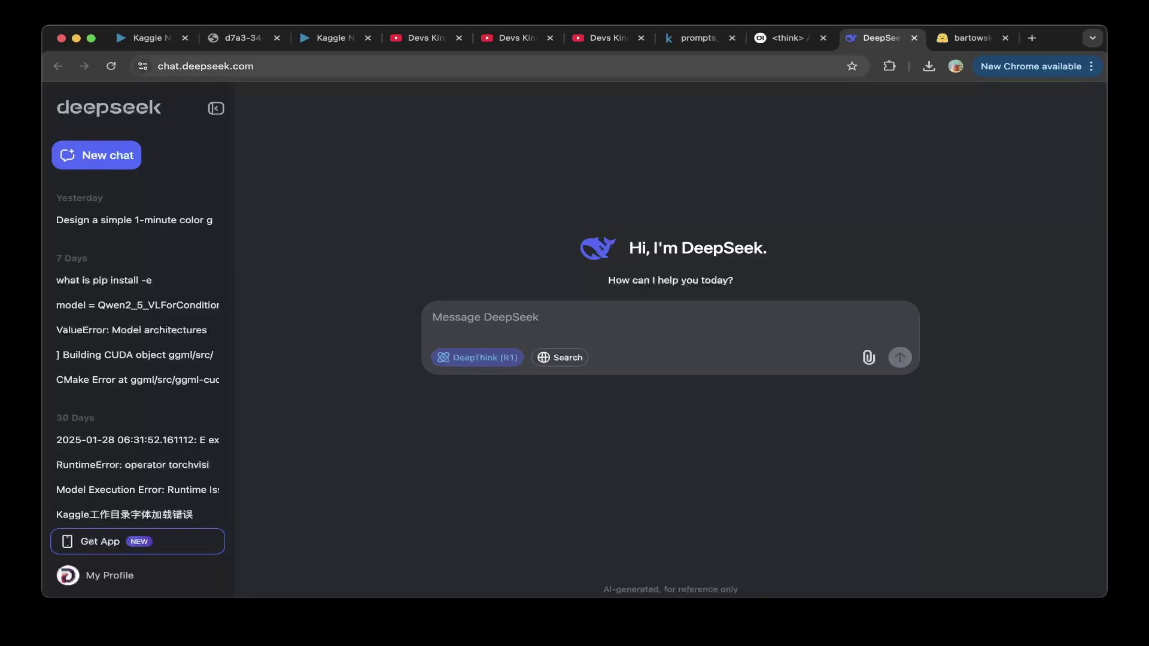
Step: Switch to the Open WebUI chat where DeepSeek-R1-Distill-Qwen-32B-Q4_0 compares o3-mini and R1
key("ctrl+shift+Tab")
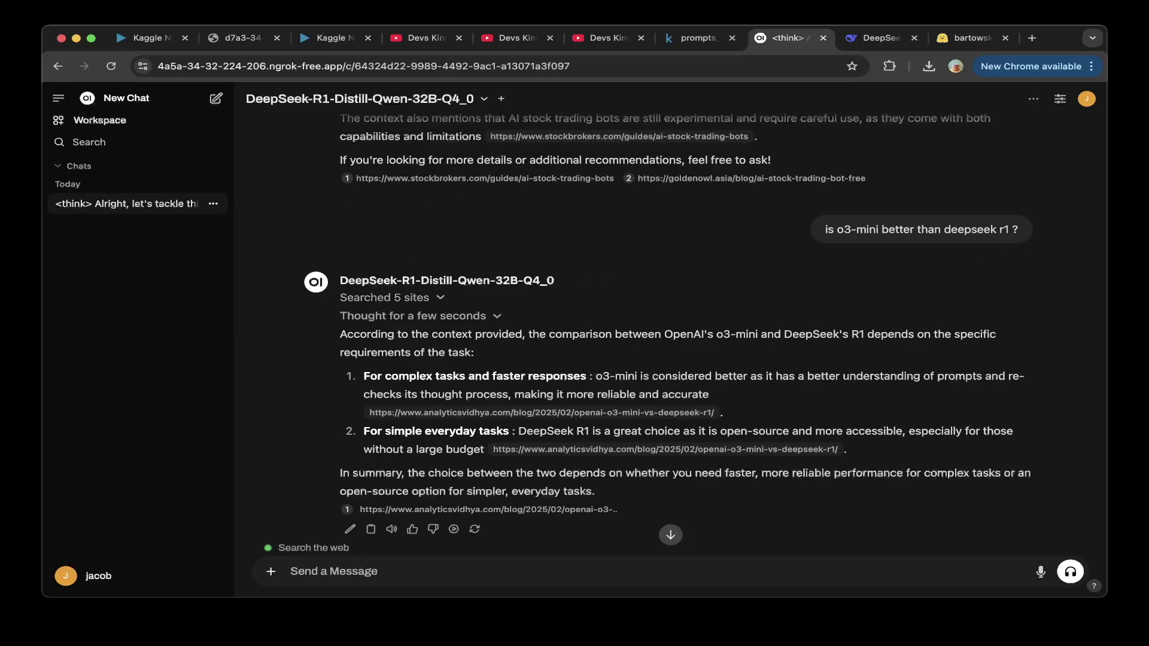
Step: Bring up the vllm_public Kaggle notebook serving DeepSeek-R1-Distill-Qwen-32B-Q4_0 on T4 GPUs
left_click(147, 37)
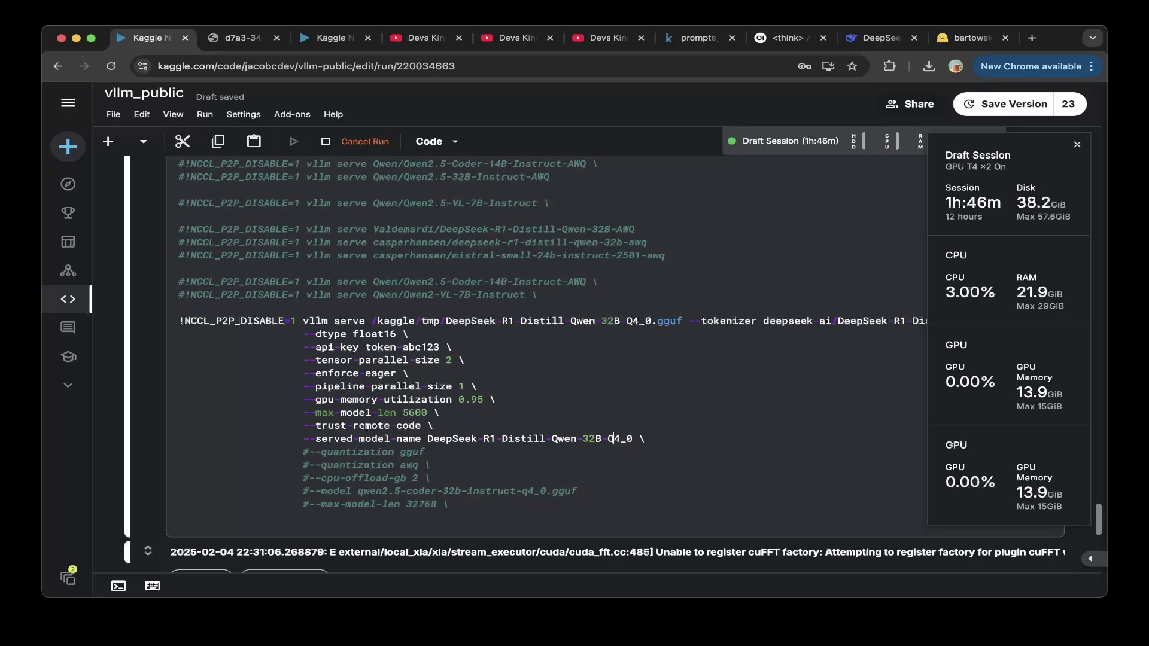
Step: Browse the Devs Kingdom vllm videos, then open bartowski's DeepSeek-R1-Distill-Qwen-32B-GGUF files on Hugging Face
left_click(426, 37)
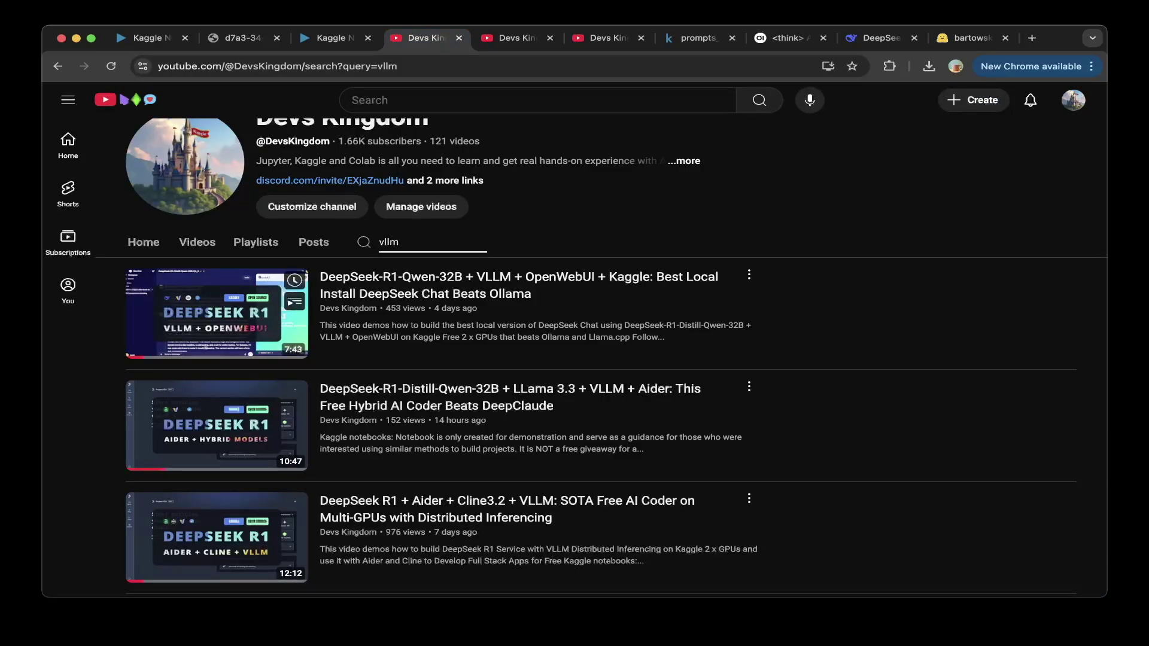
scroll(240, 359, "down", 1)
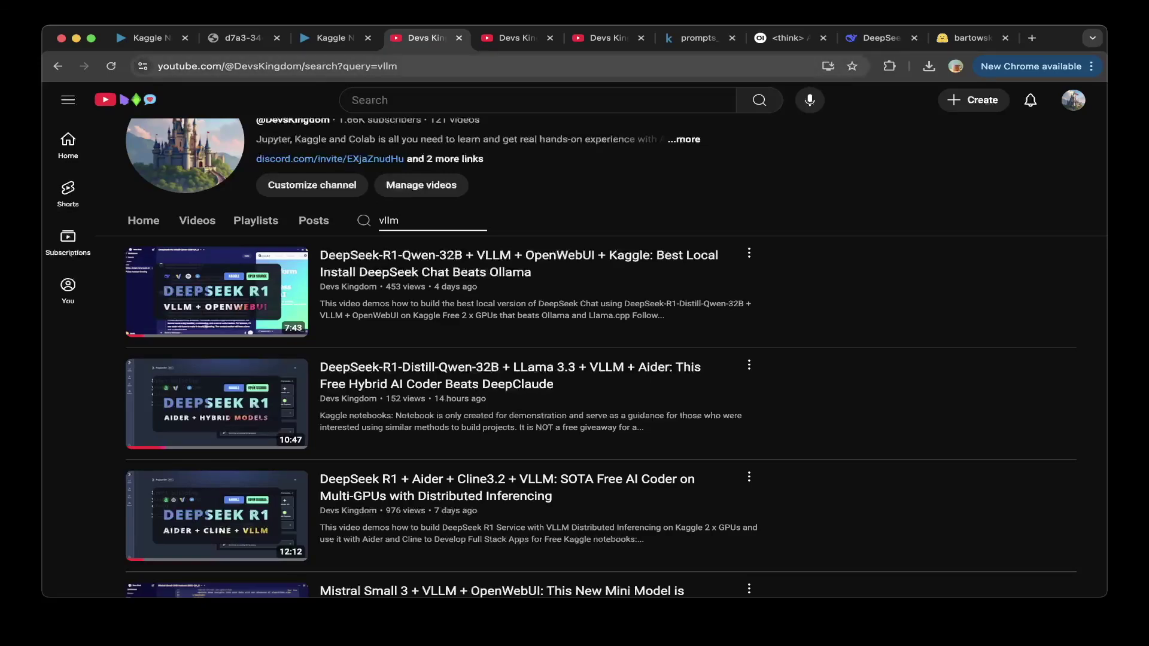
key("super+1")
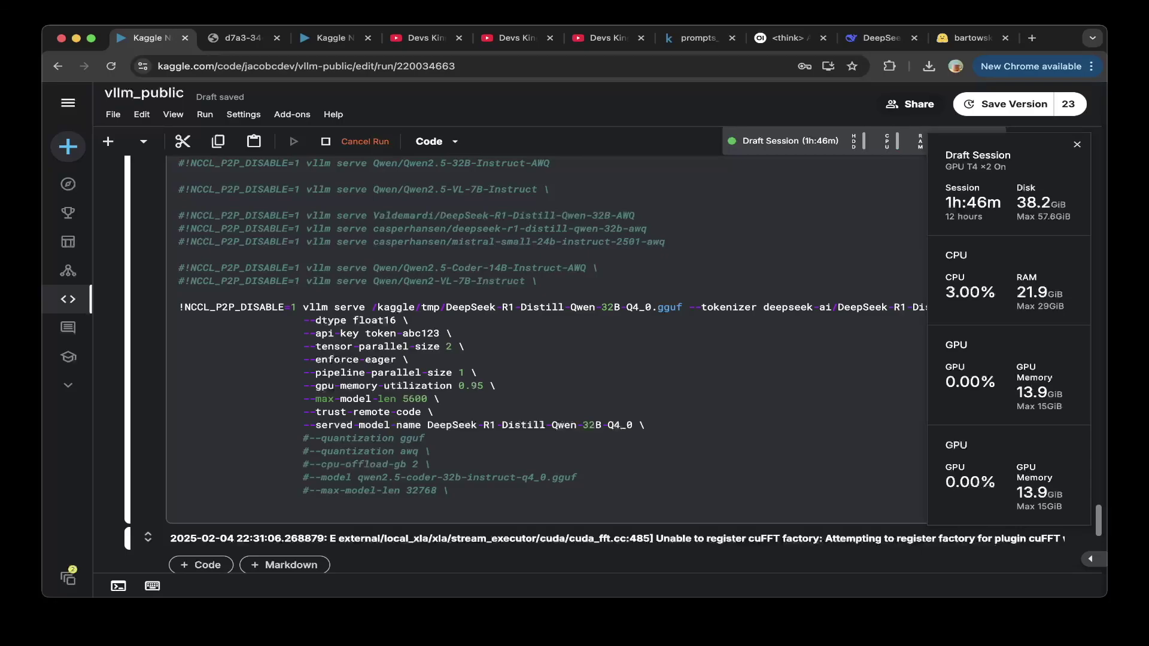
left_click(970, 38)
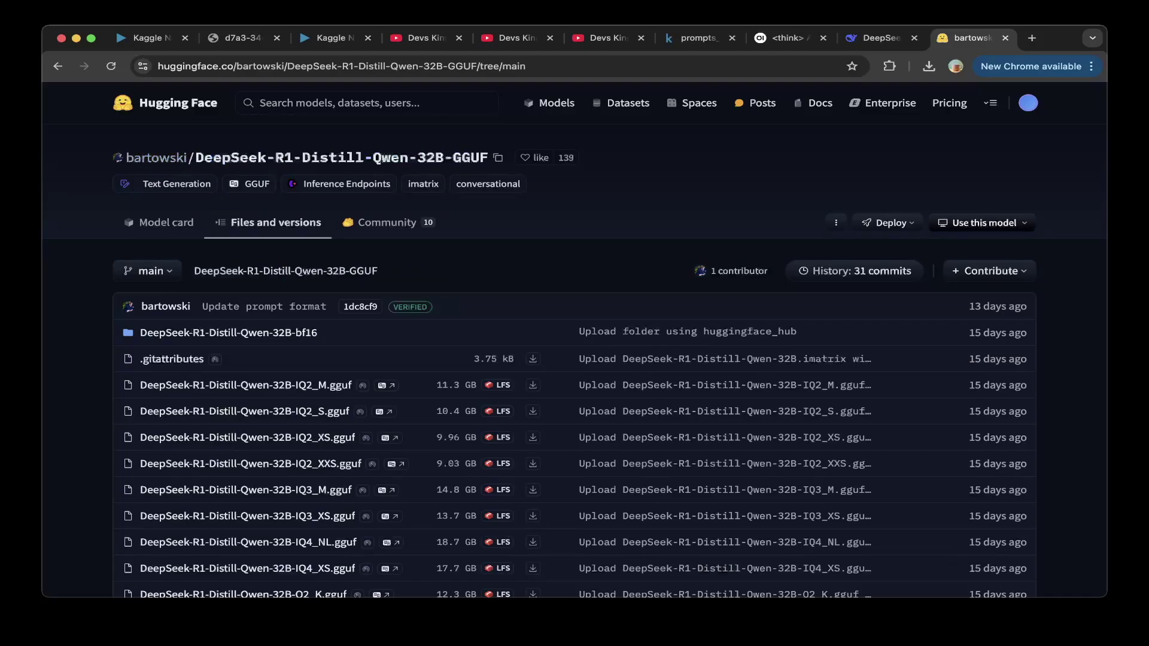
Step: Go back to the vllm_public notebook and scroll to its vllm serve cell
key("super+1")
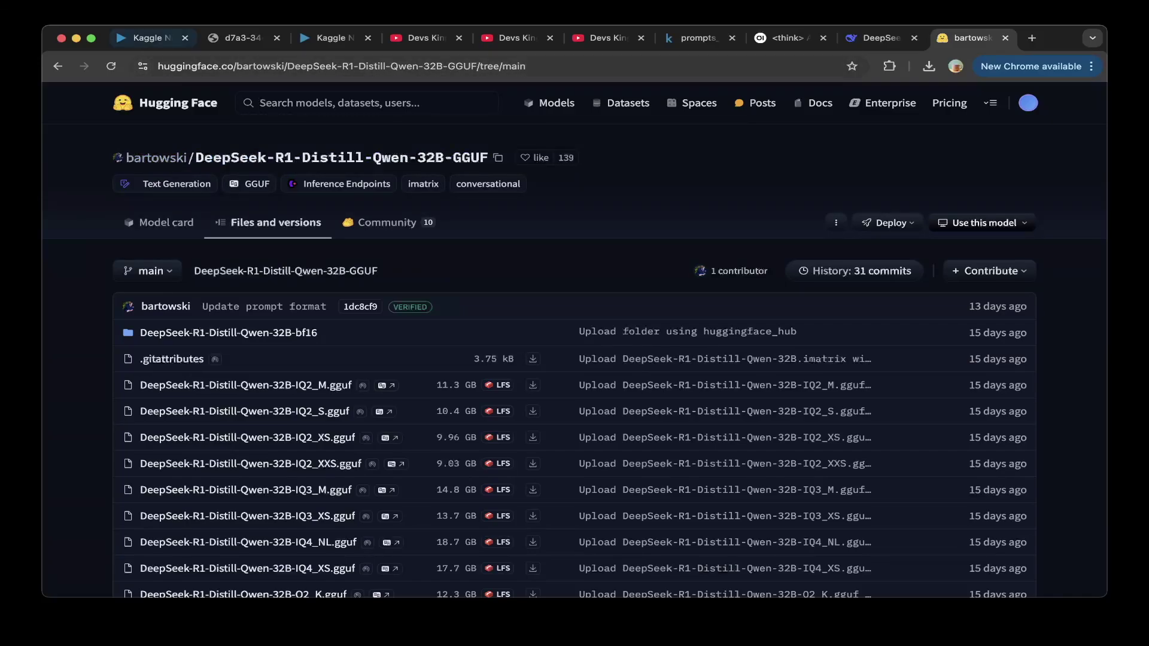
scroll(539, 359, "down", 1)
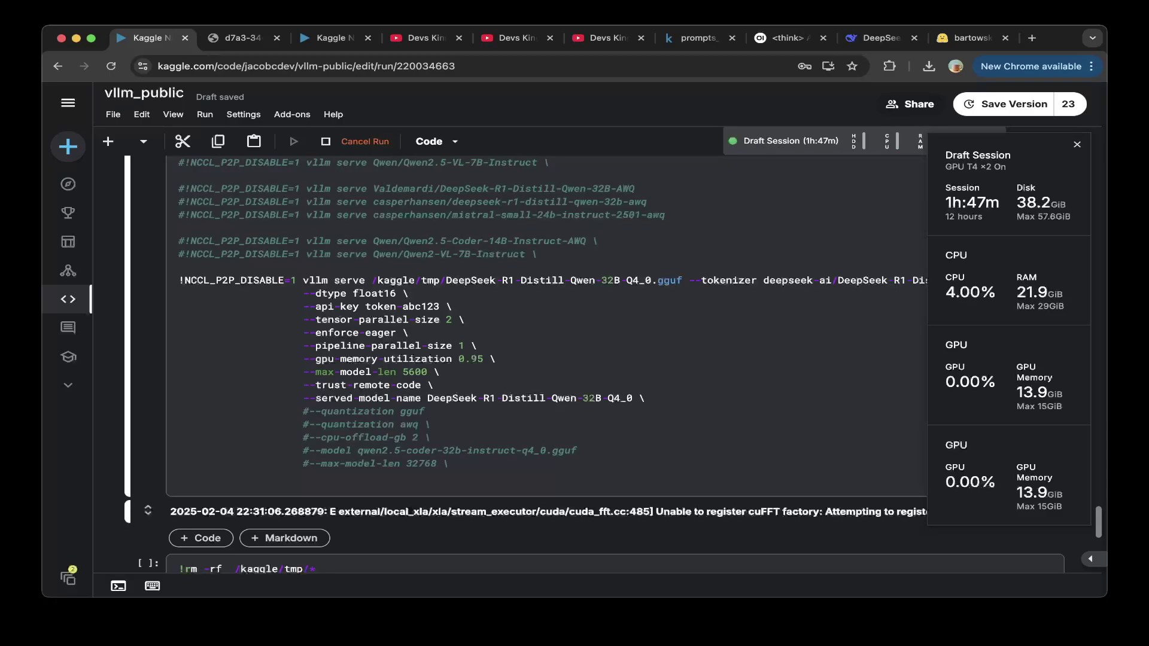
Step: Point out the --api-key option in vllm serve, then return to the Devs Kingdom vllm videos
left_click(446, 306)
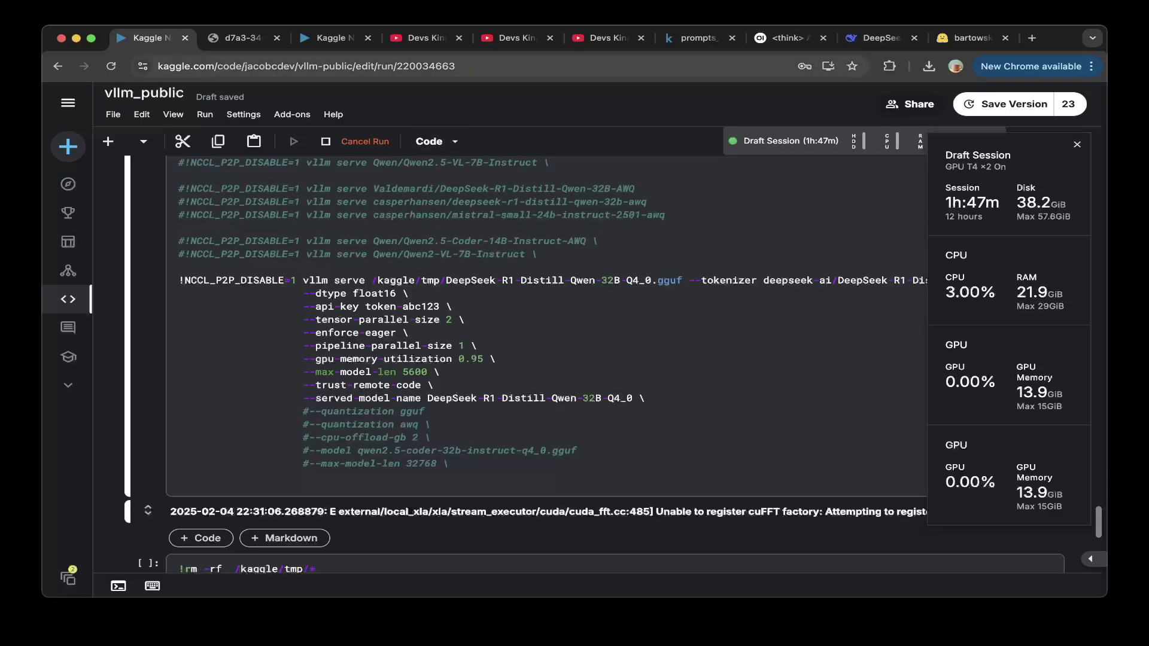
left_click(426, 38)
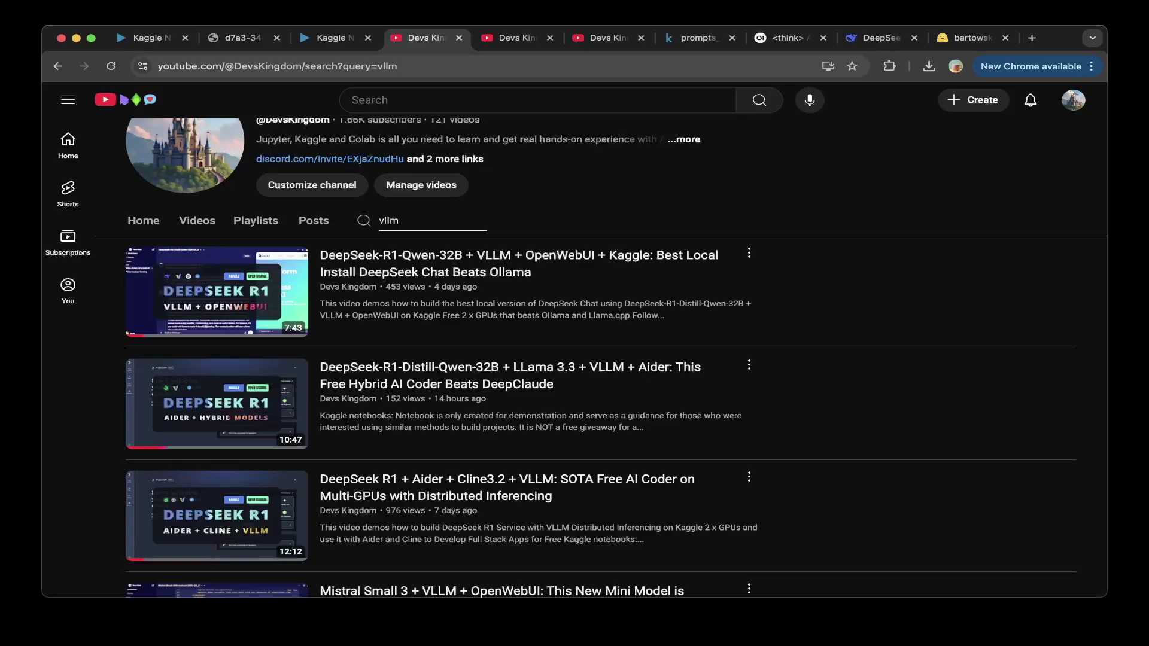
key("ctrl+shift+Tab")
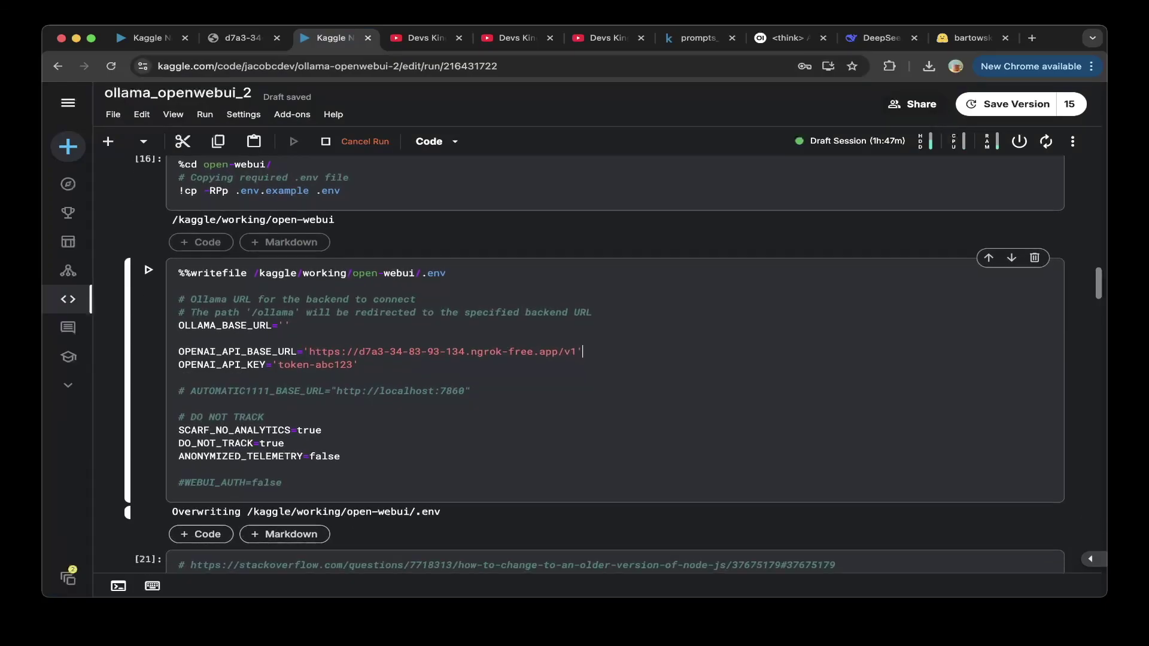
Step: Glance at another Devs Kingdom video search, then return to the ollama_openwebui_2 notebook
key("ctrl+Tab")
key("ctrl+Tab")
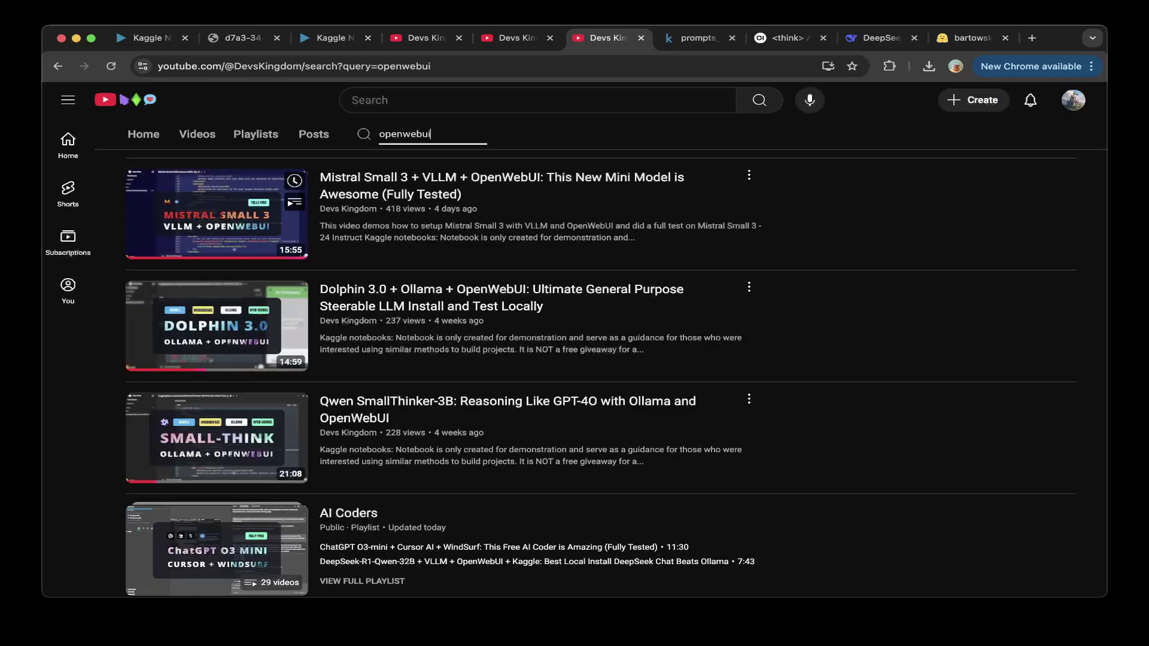
scroll(215, 246, "up", 1)
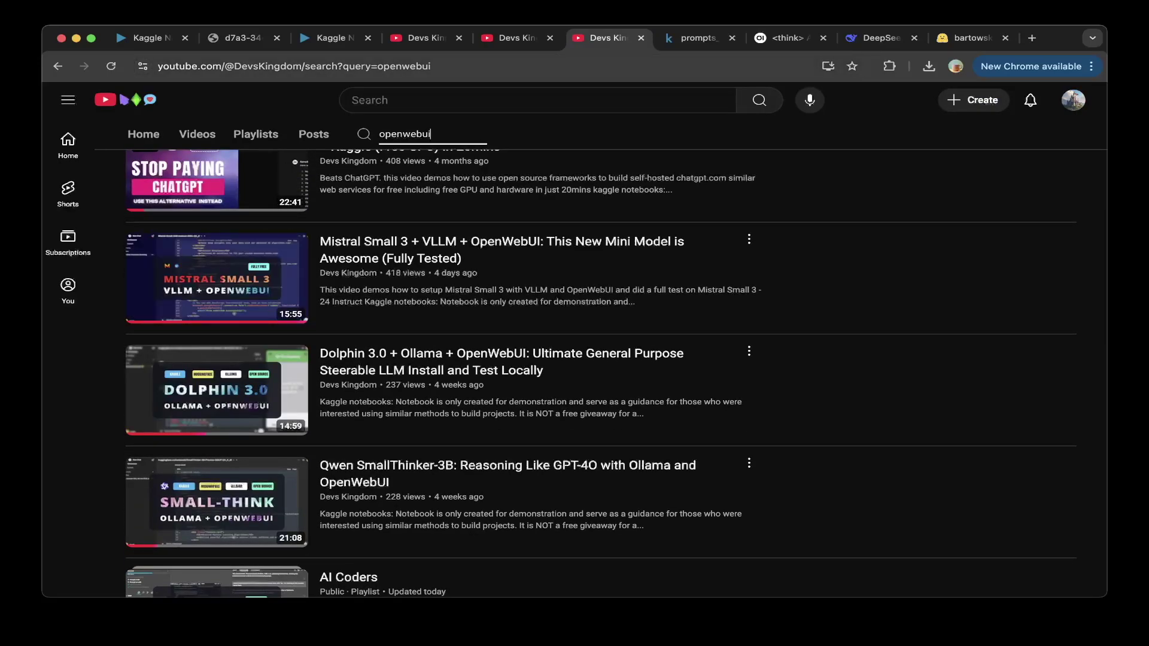
left_click(329, 38)
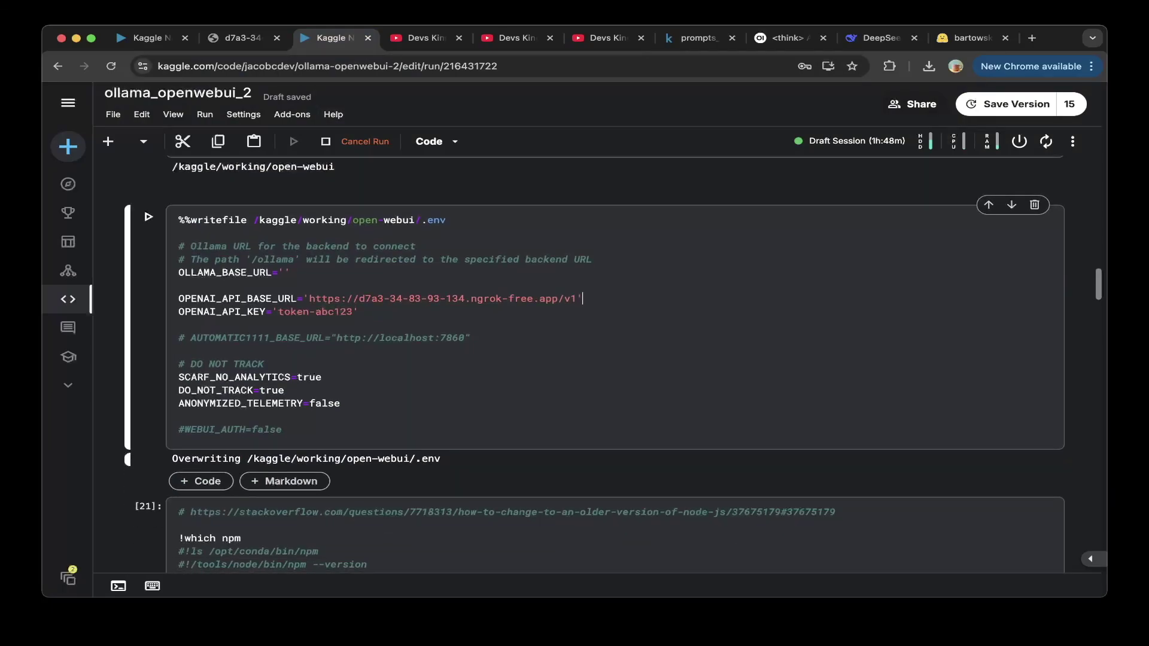
scroll(594, 365, "up", 1)
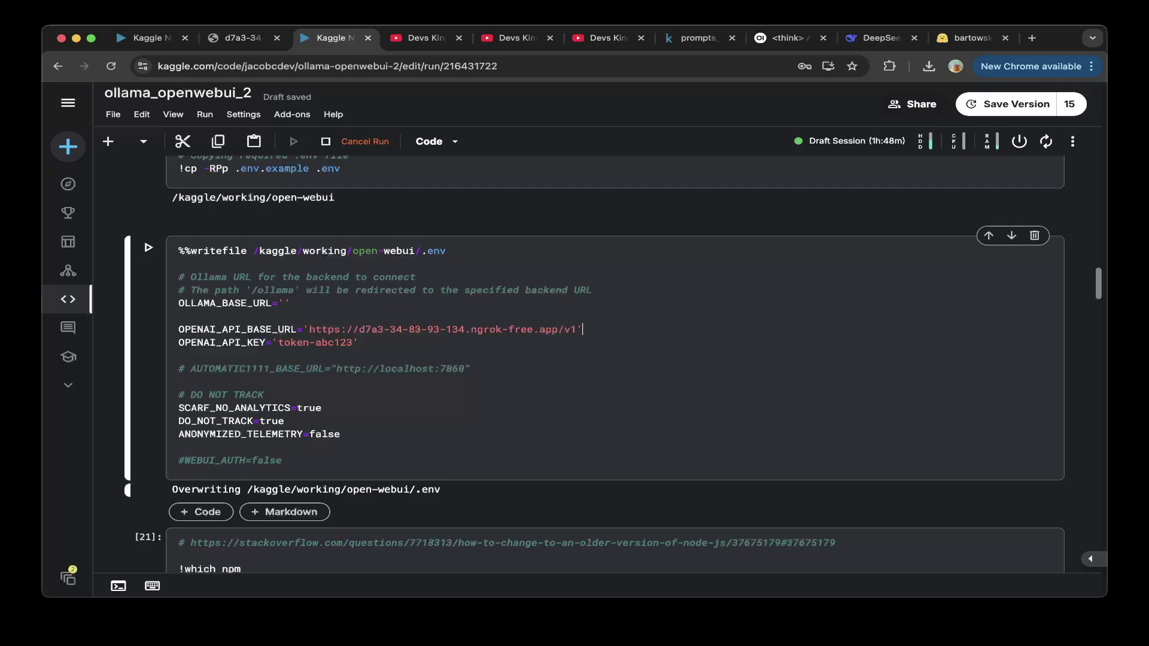
Step: Highlight the ngrok OPENAI_API_BASE_URL and OPENAI_API_KEY values in the .env cell
left_click_drag(309, 329, 581, 329)
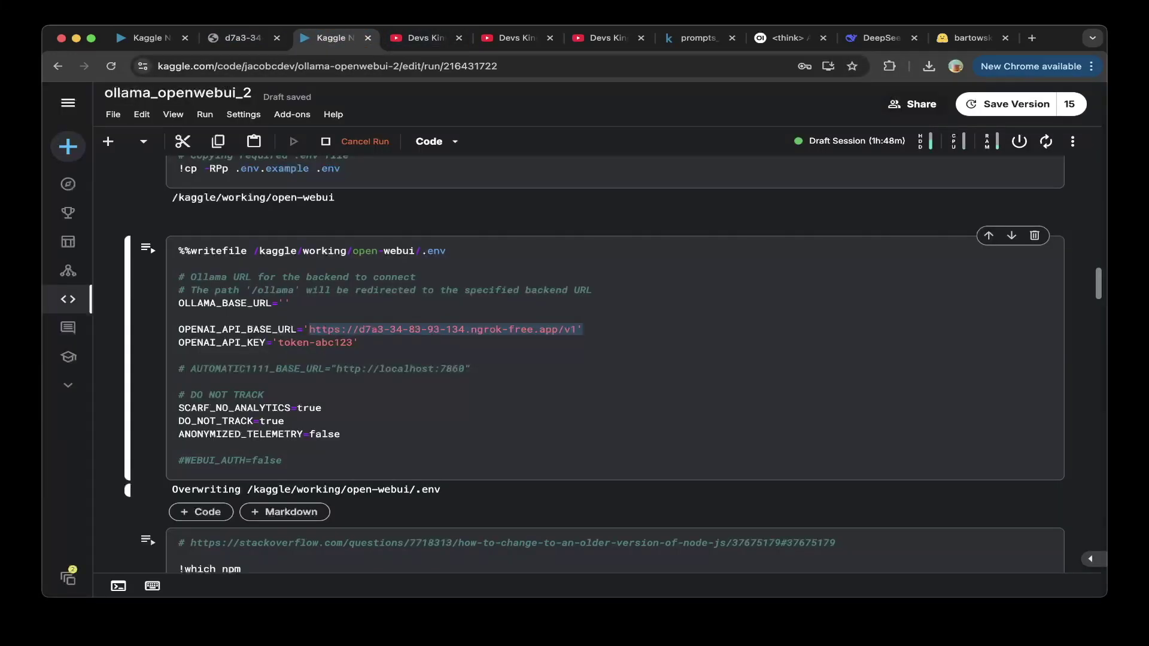
left_click(178, 355)
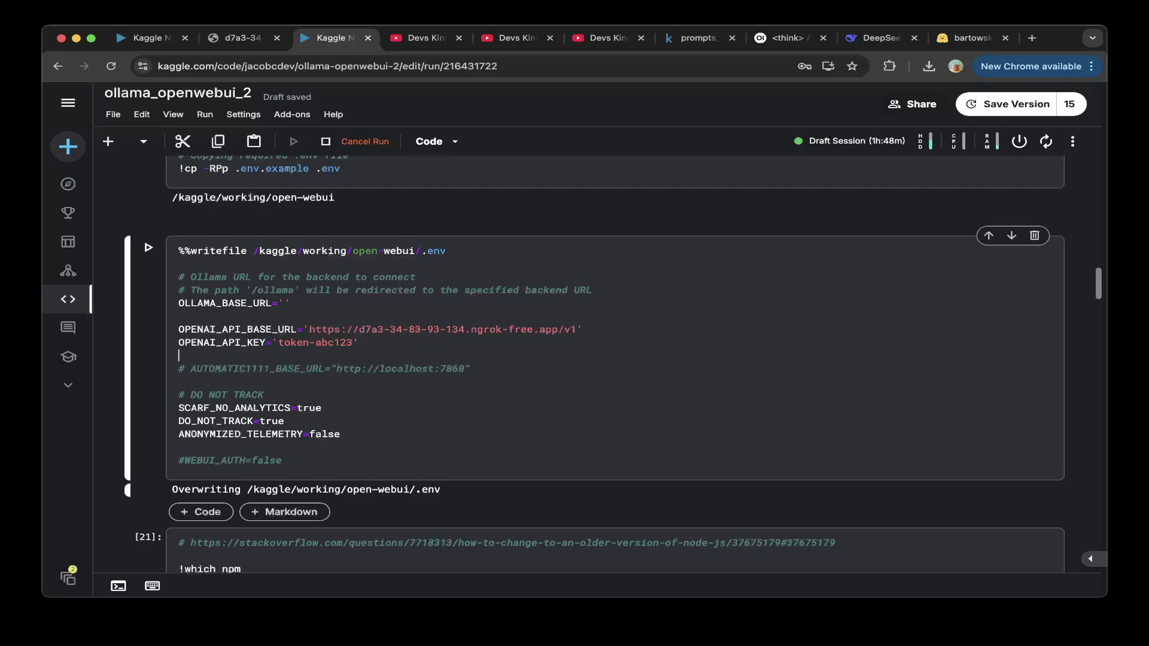
left_click_drag(277, 342, 353, 343)
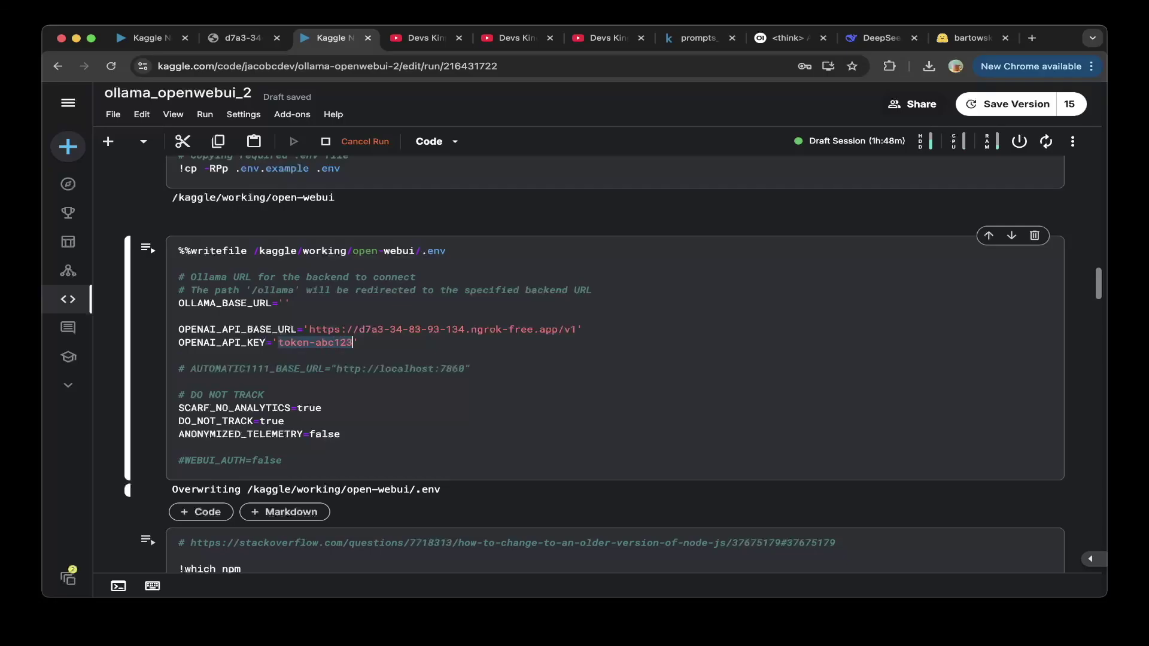
left_click(359, 342)
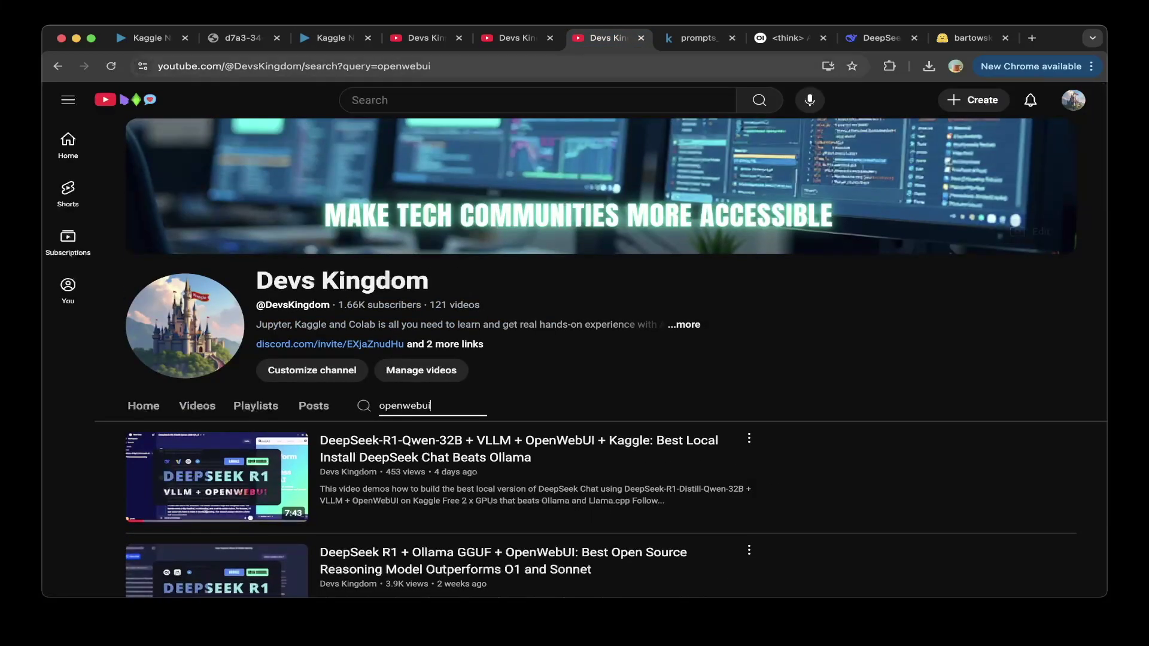
key("ctrl+5")
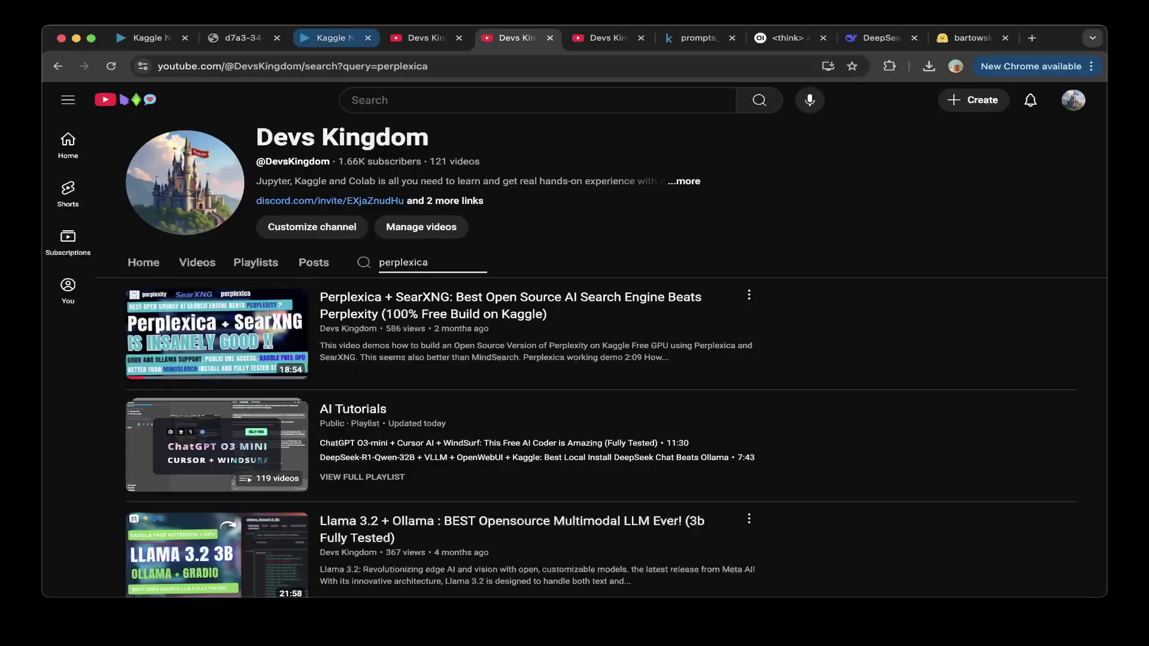
Step: Scroll ollama_openwebui_2 to Install SearXNG and point out the apt-get cell's commented sudo -H line
key("super+3")
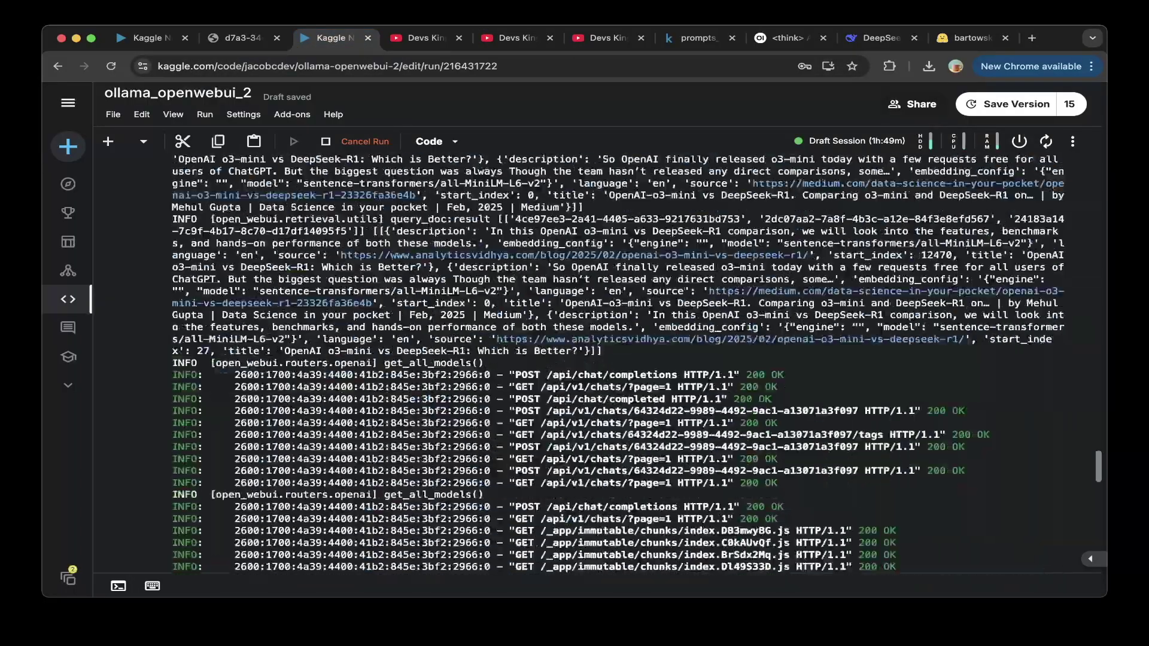
scroll(617, 365, "down", 15)
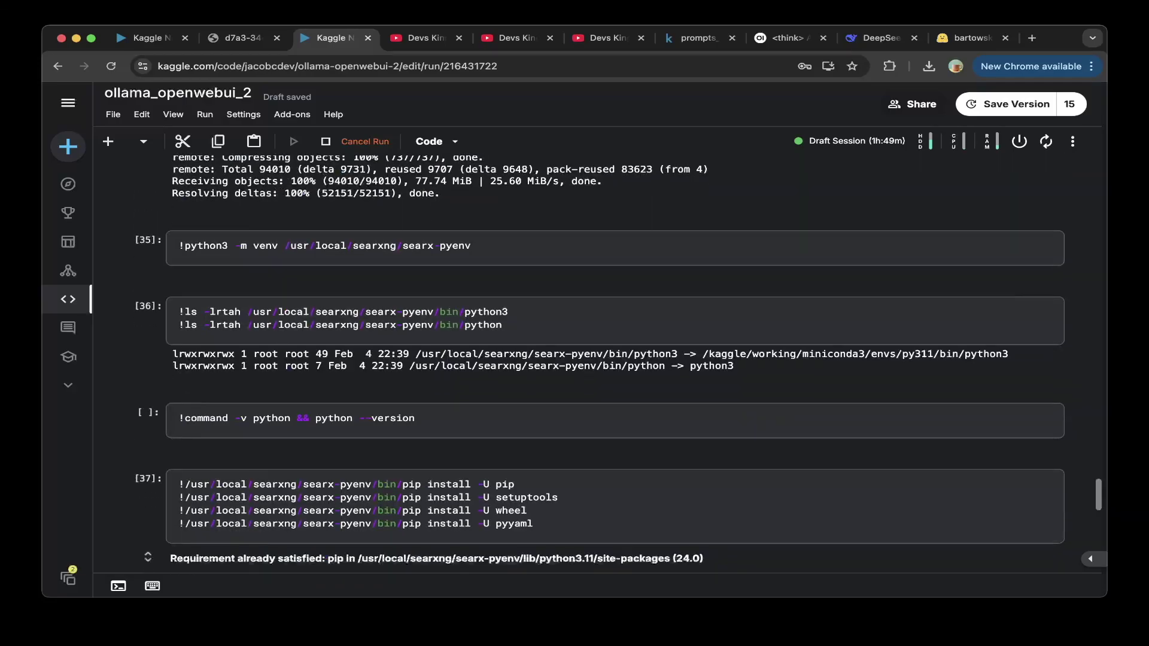
scroll(614, 373, "up", 7)
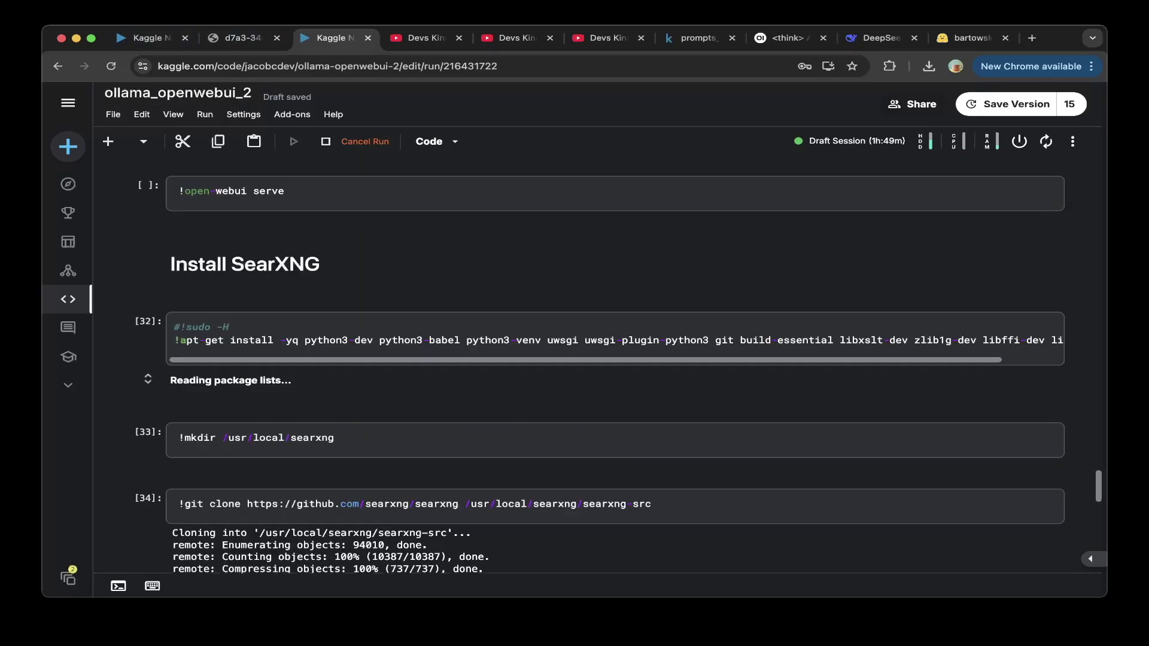
scroll(600, 364, "down", 1)
left_click(336, 309)
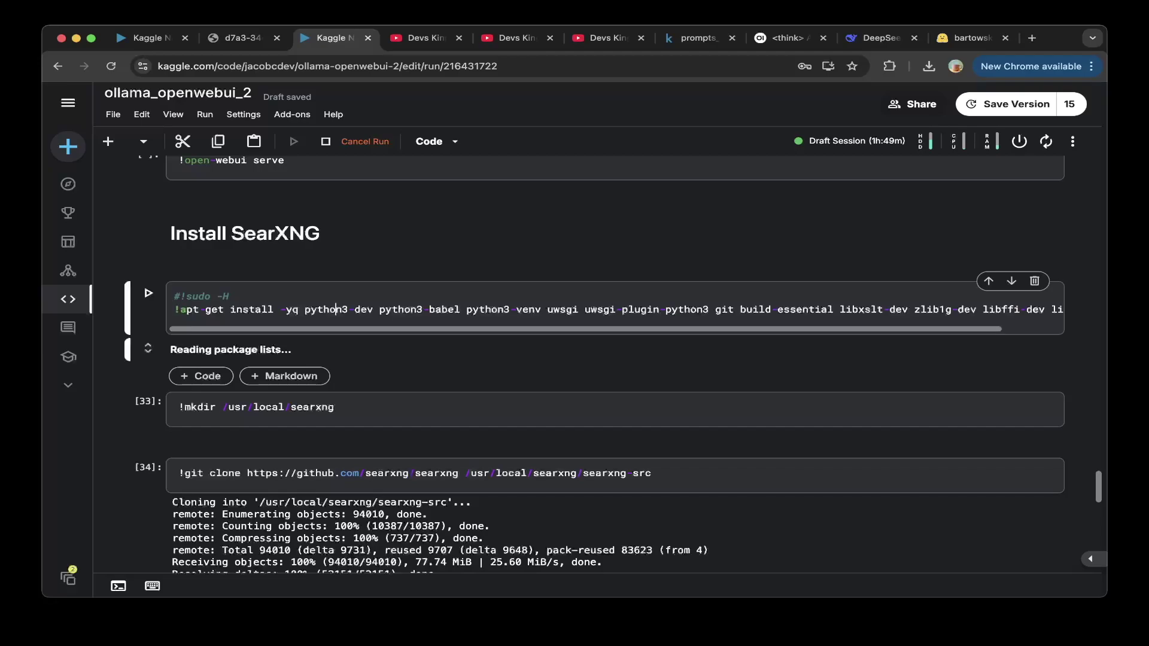
left_click(234, 296)
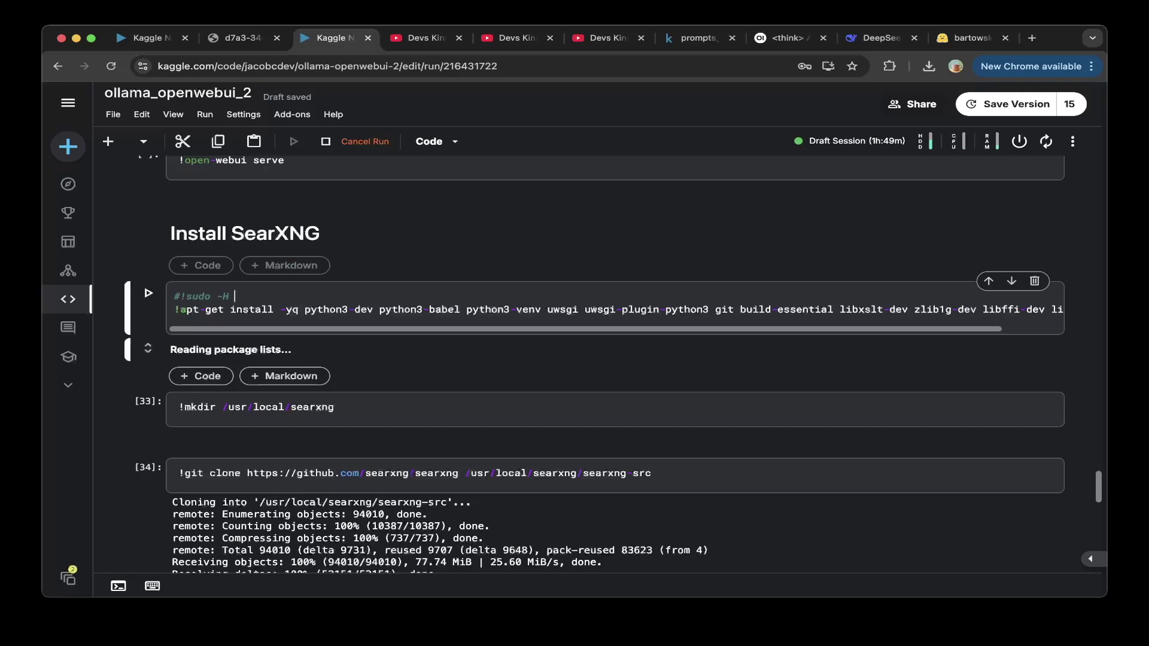
scroll(235, 295, "down", 2)
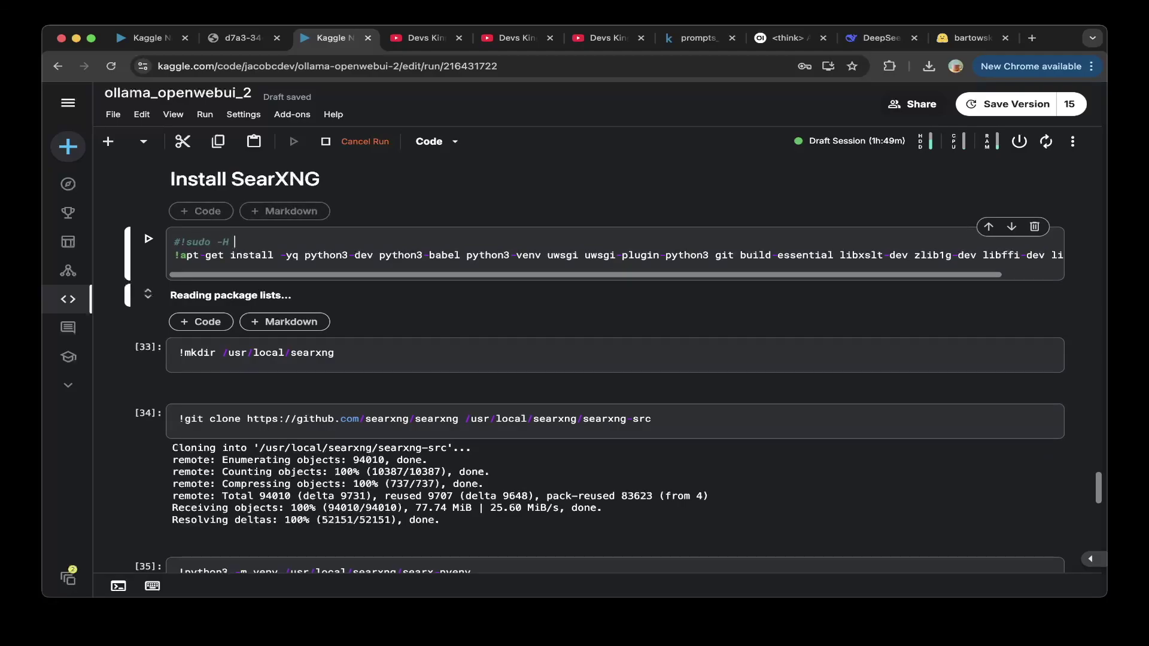
scroll(594, 369, "down", 20)
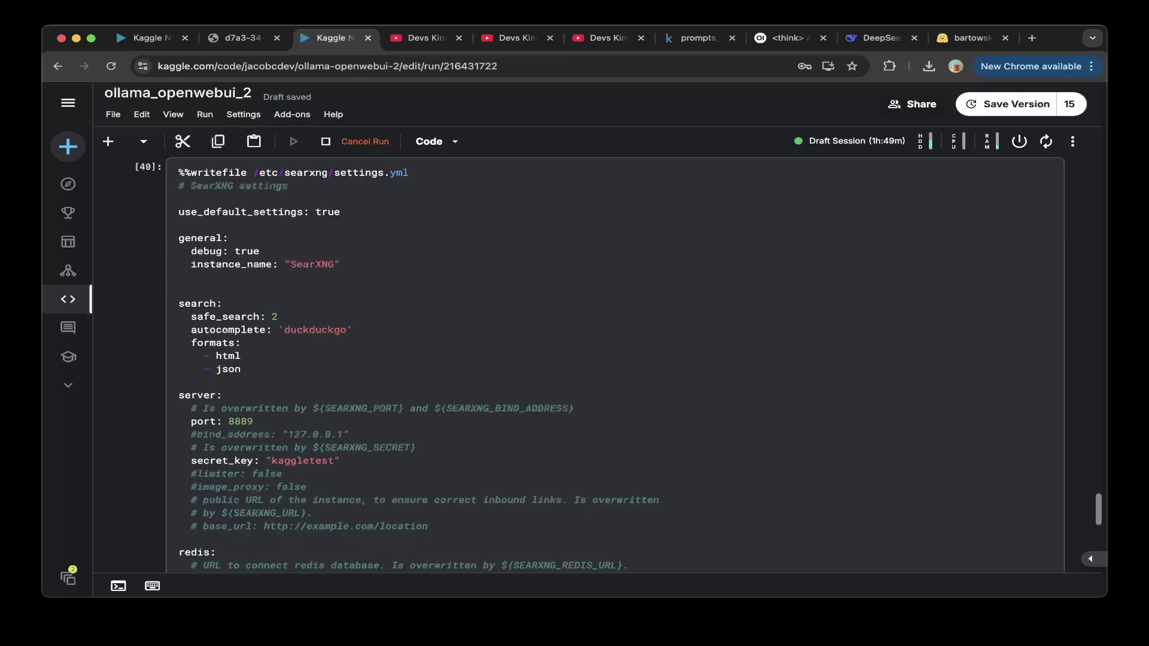
scroll(595, 369, "down", 4)
scroll(594, 369, "up", 10)
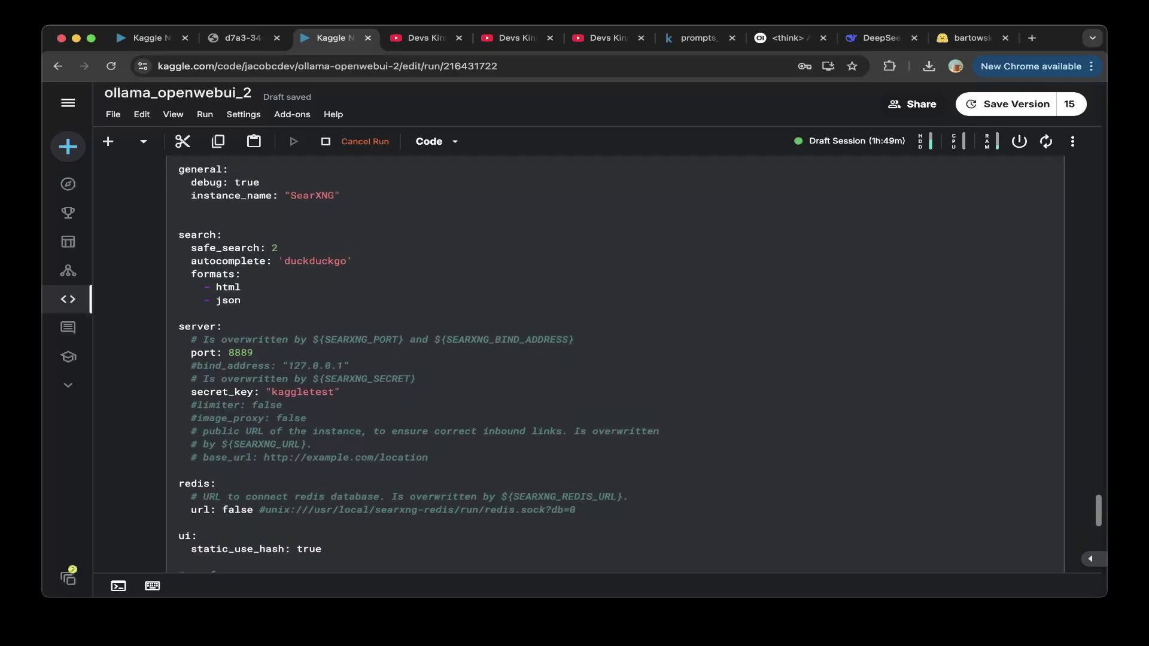
scroll(594, 368, "up", 5)
scroll(594, 369, "down", 3)
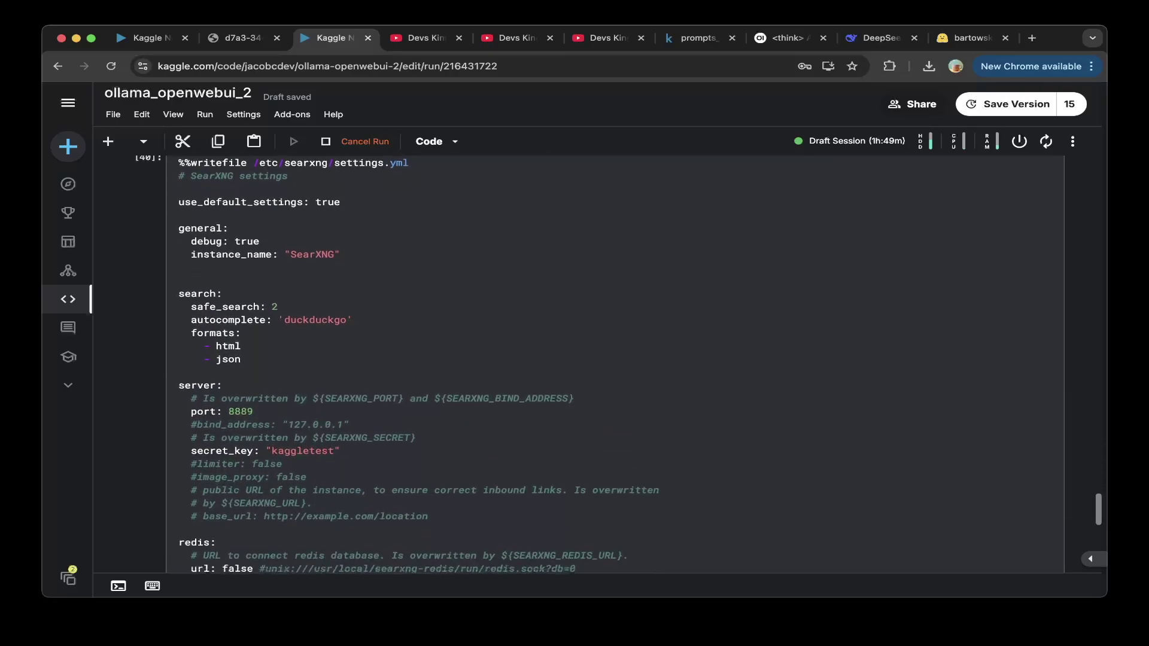
scroll(594, 369, "down", 2)
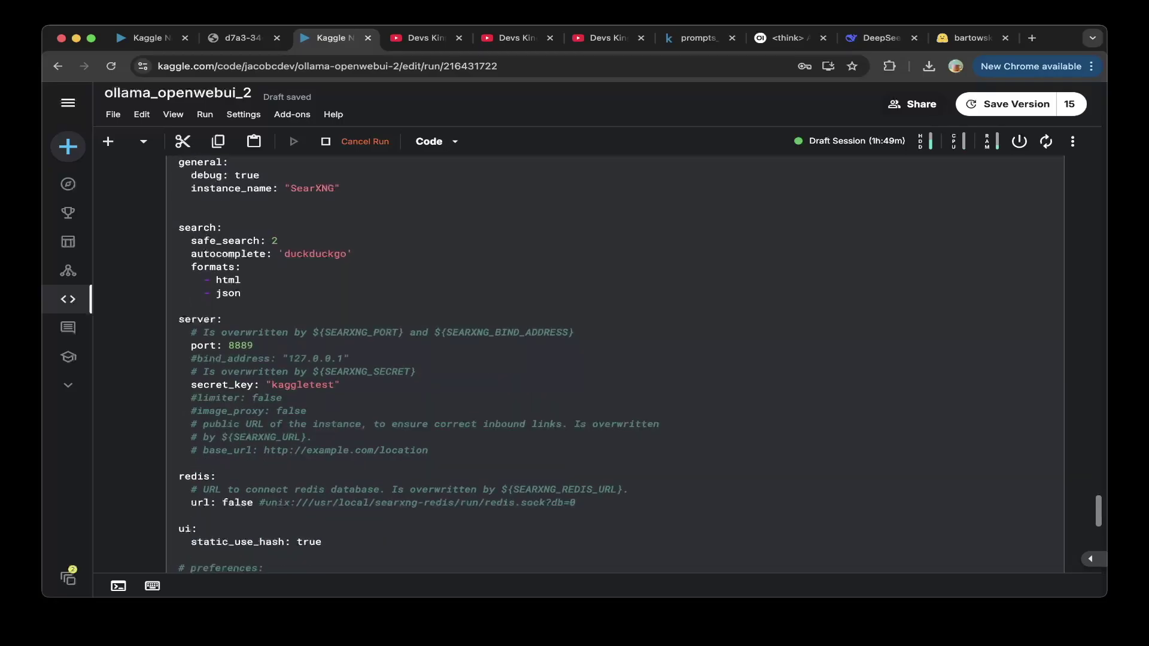
left_click(254, 345)
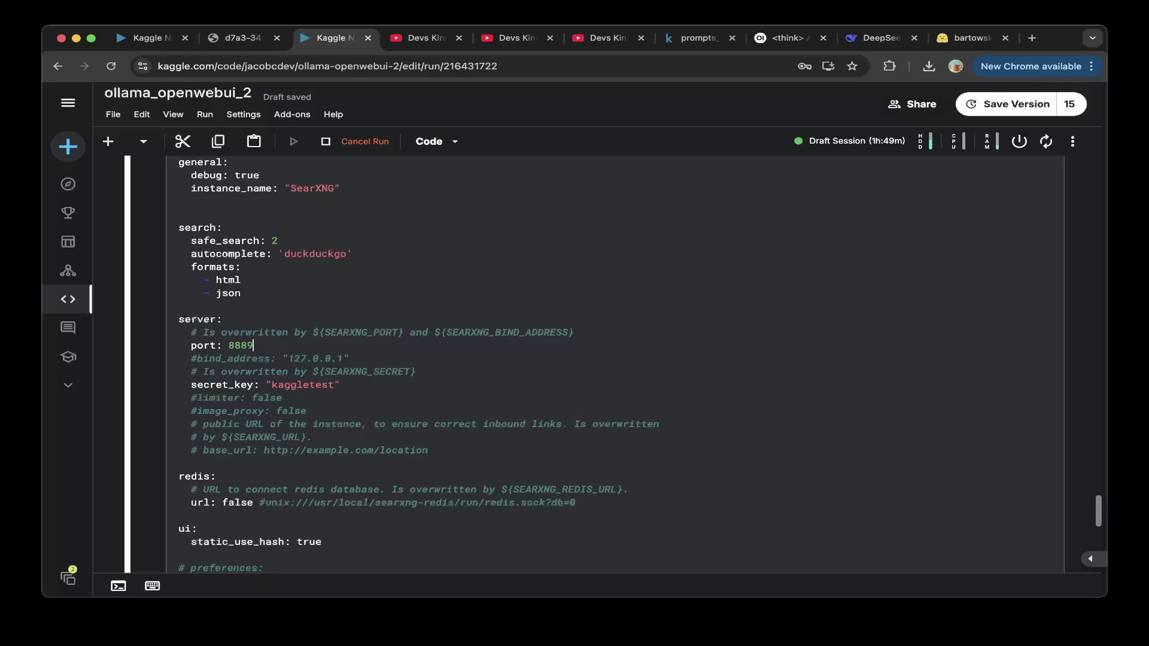
scroll(419, 365, "down", 1)
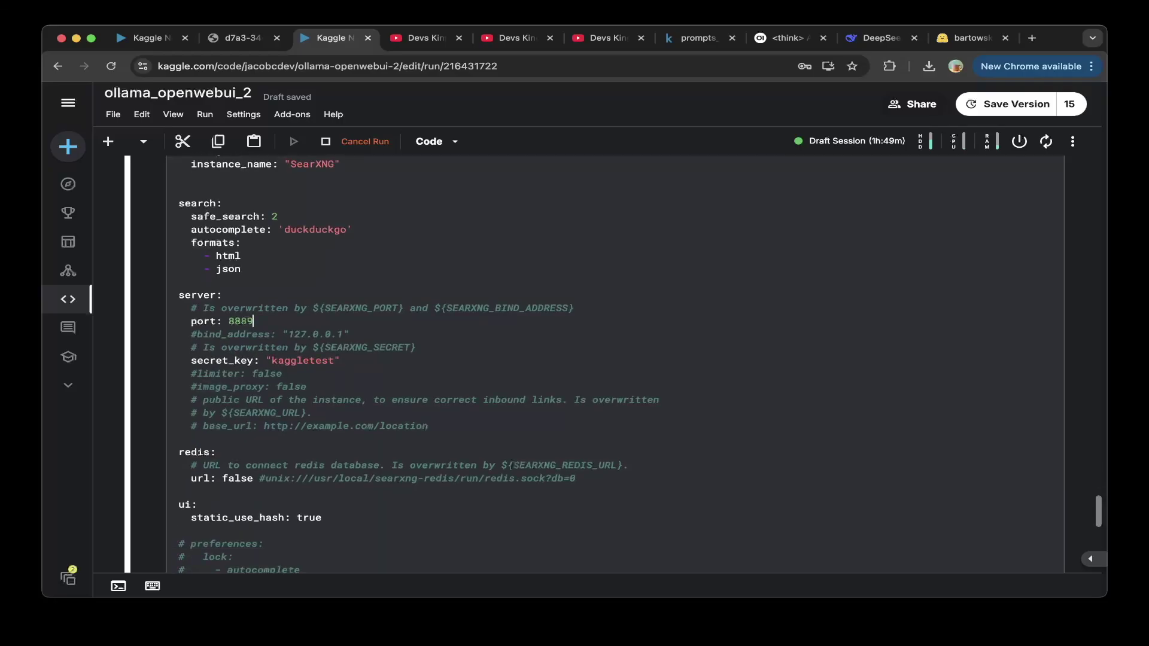
scroll(418, 364, "down", 1)
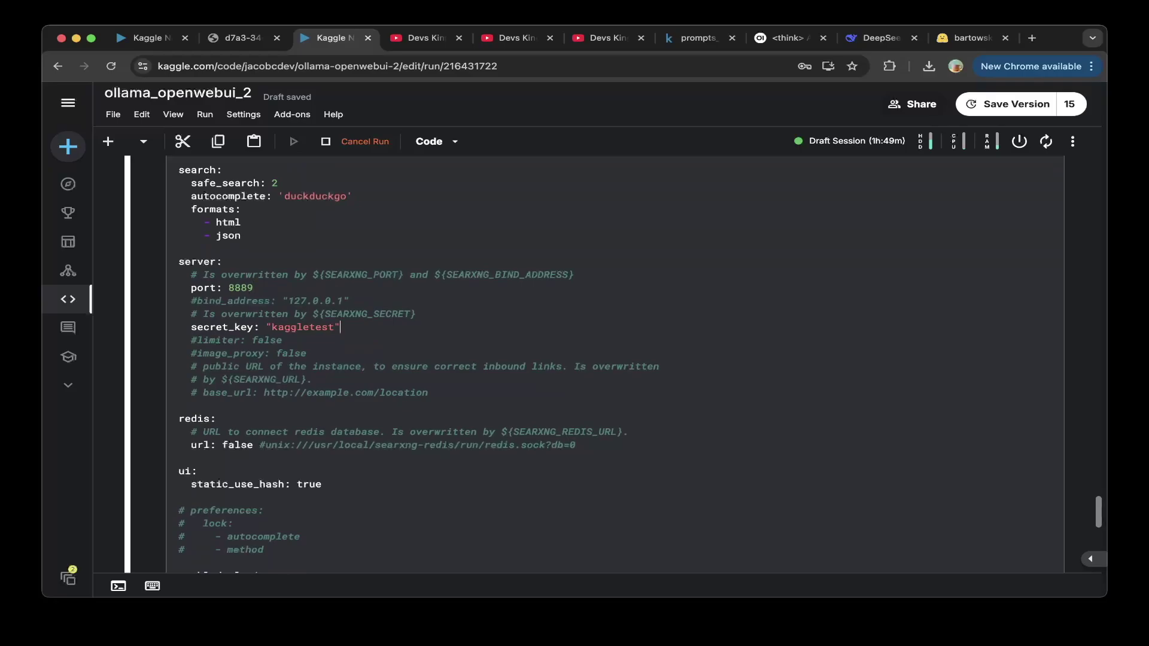
scroll(418, 364, "down", 4)
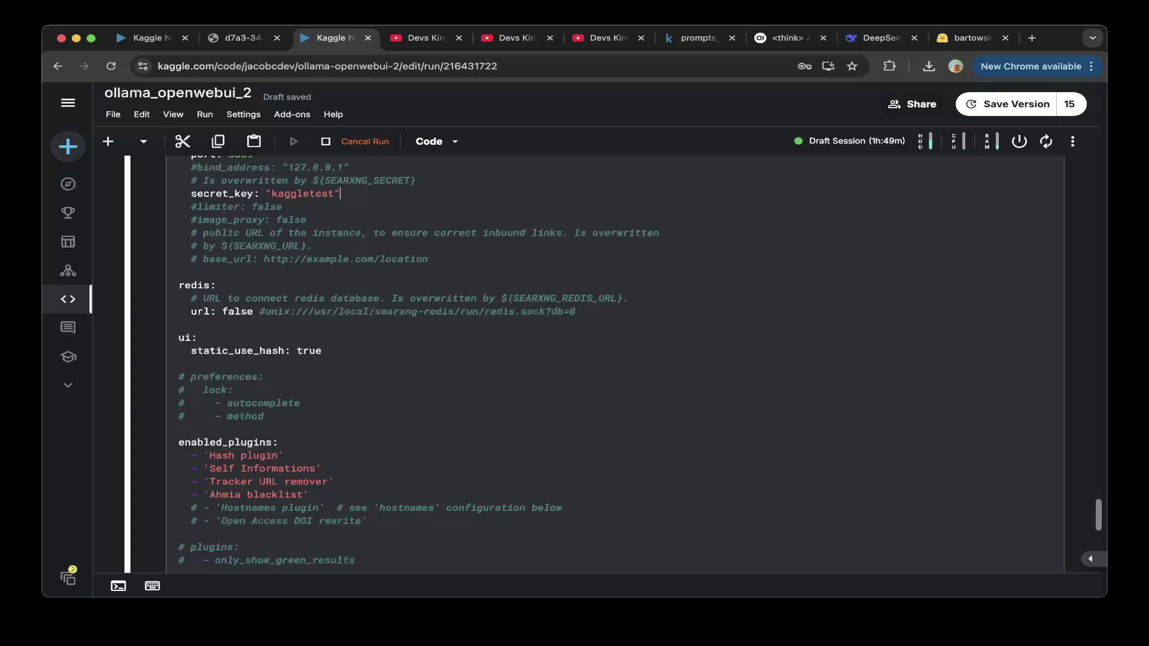
scroll(418, 365, "down", 4)
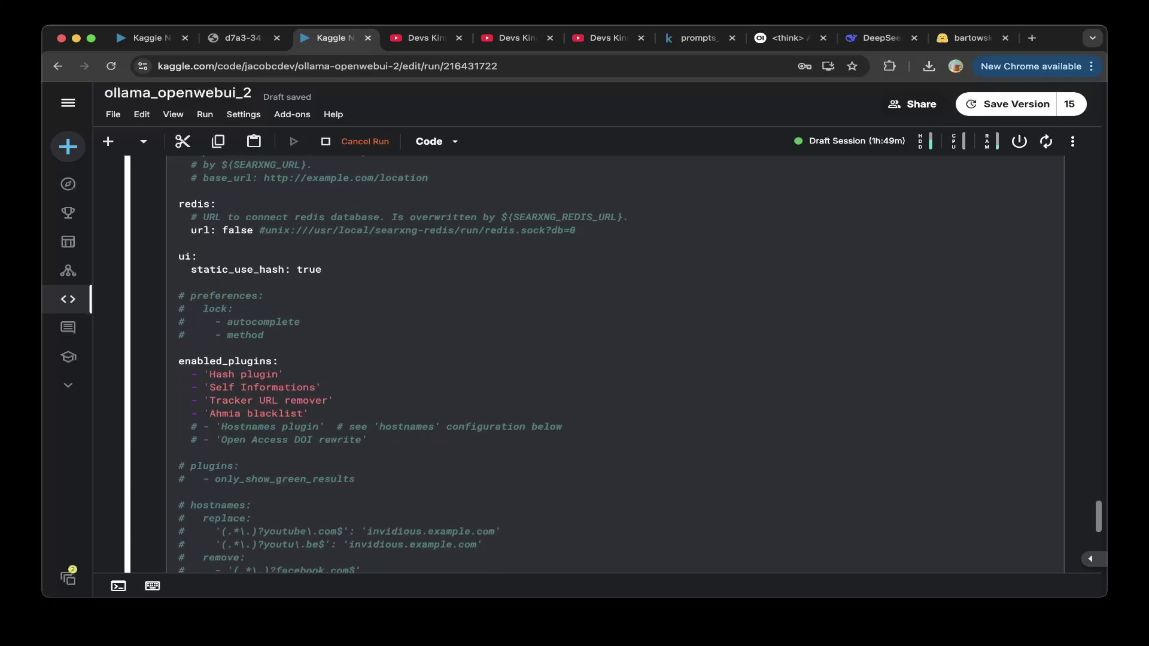
scroll(594, 367, "down", 15)
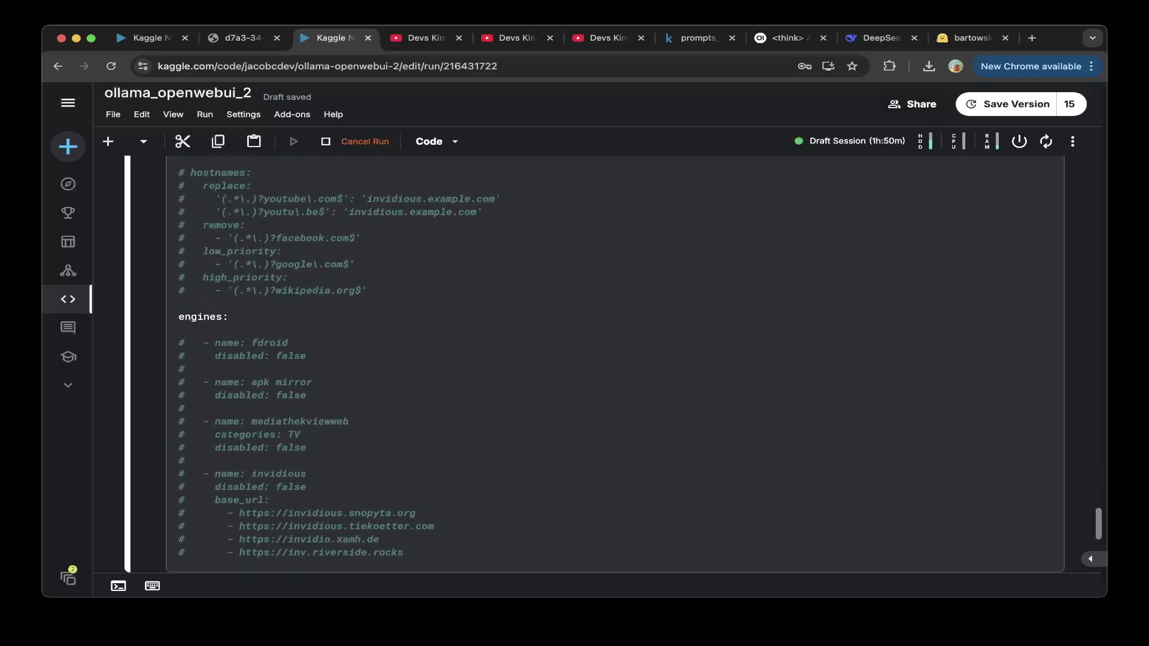
Step: Run the %%writefile cell that rewrites the searchxngsvc.conf supervisor config
scroll(615, 359, "up", 2)
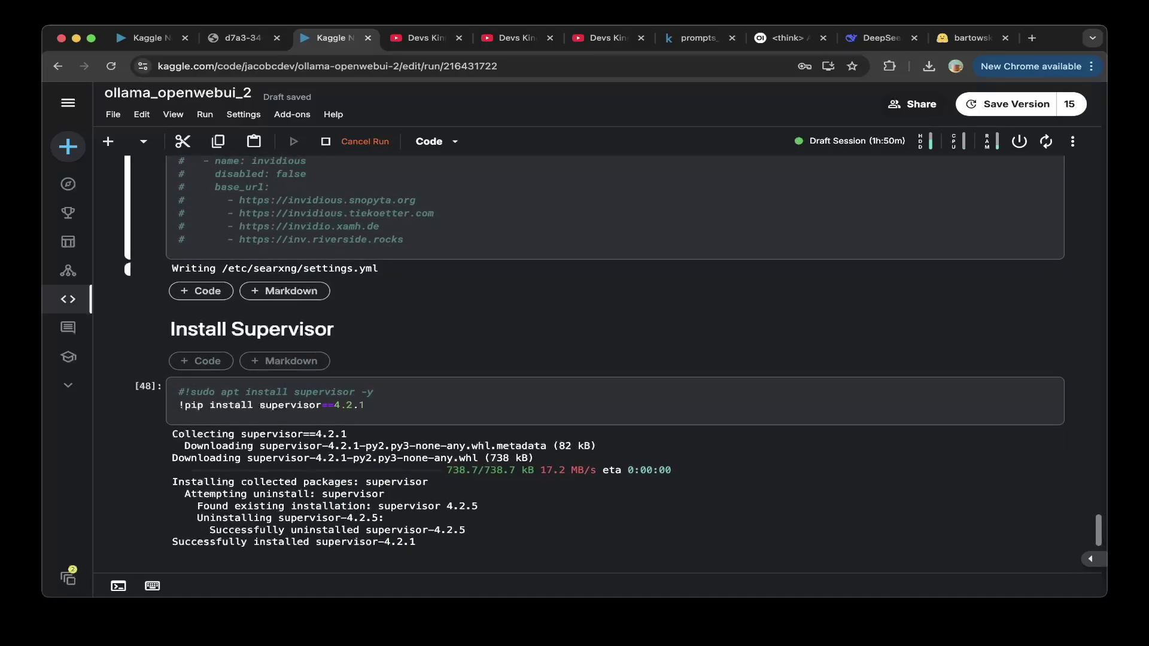
scroll(615, 359, "up", 6)
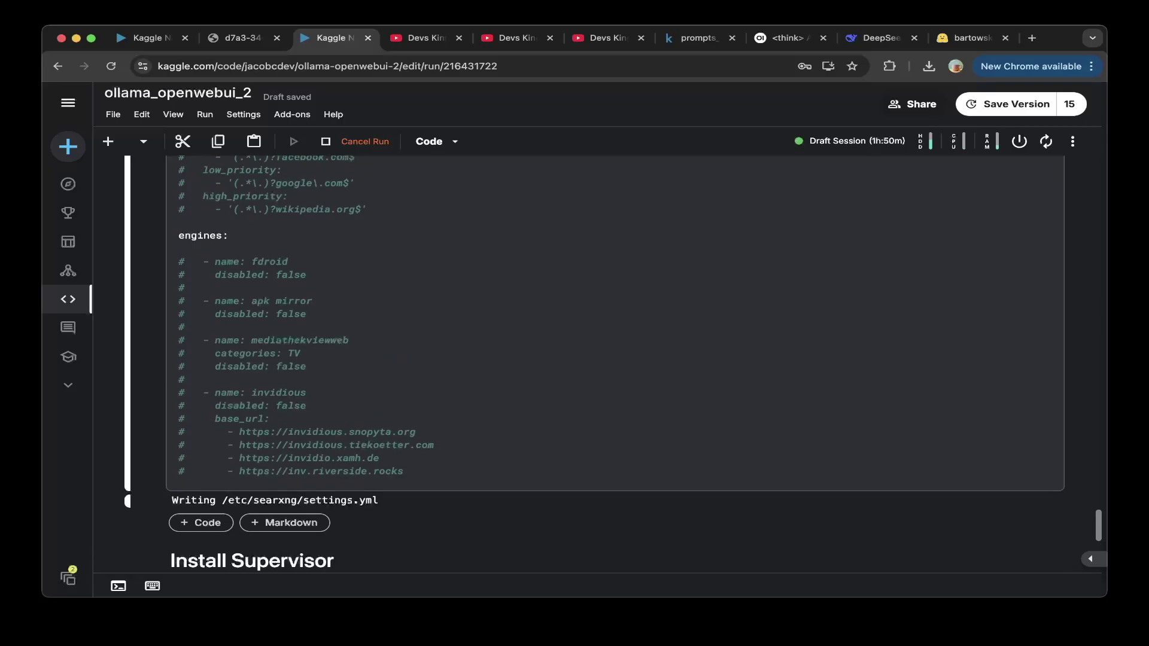
scroll(615, 359, "down", 6)
scroll(615, 359, "down", 4)
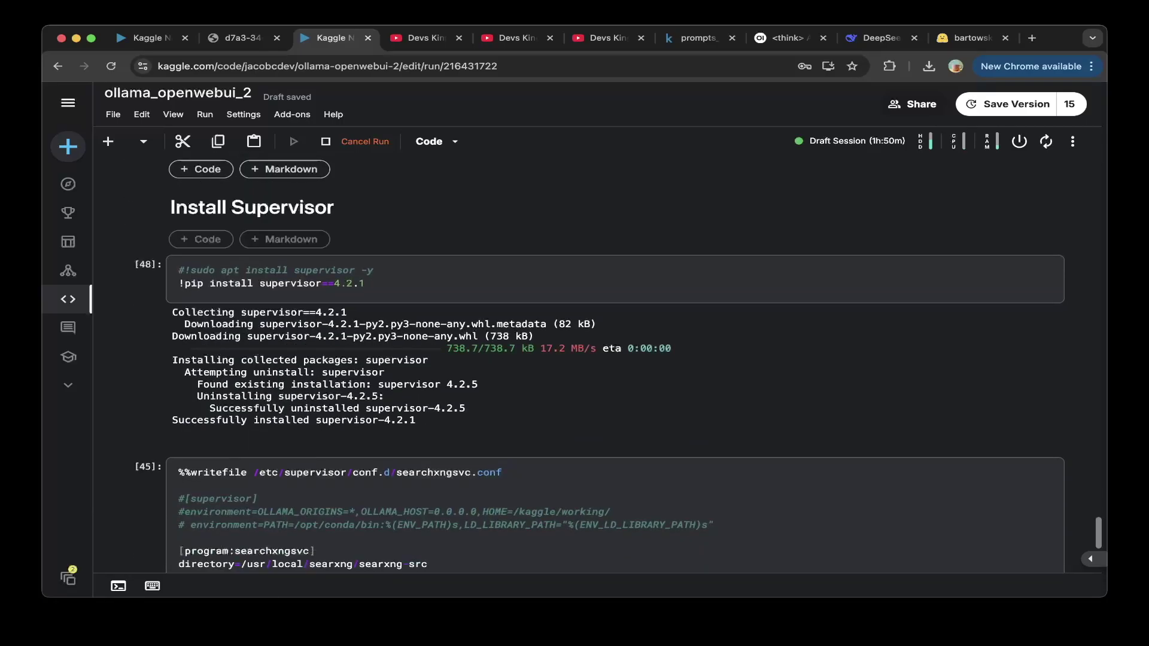
left_click(365, 283)
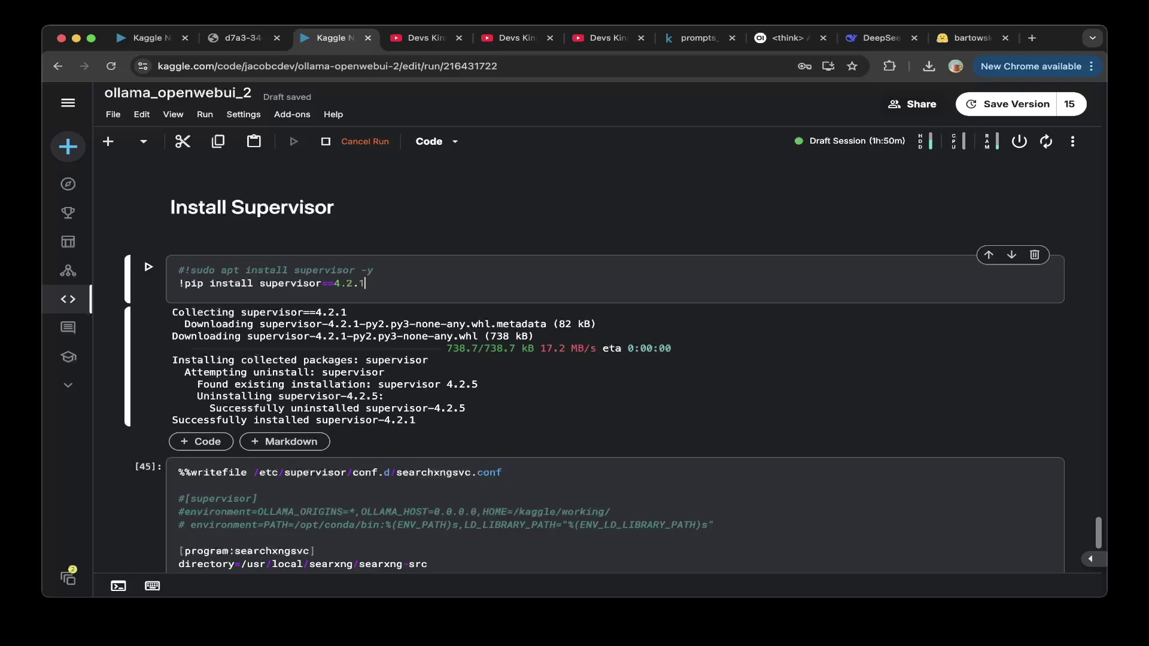
left_click(257, 498)
scroll(257, 498, "down", 5)
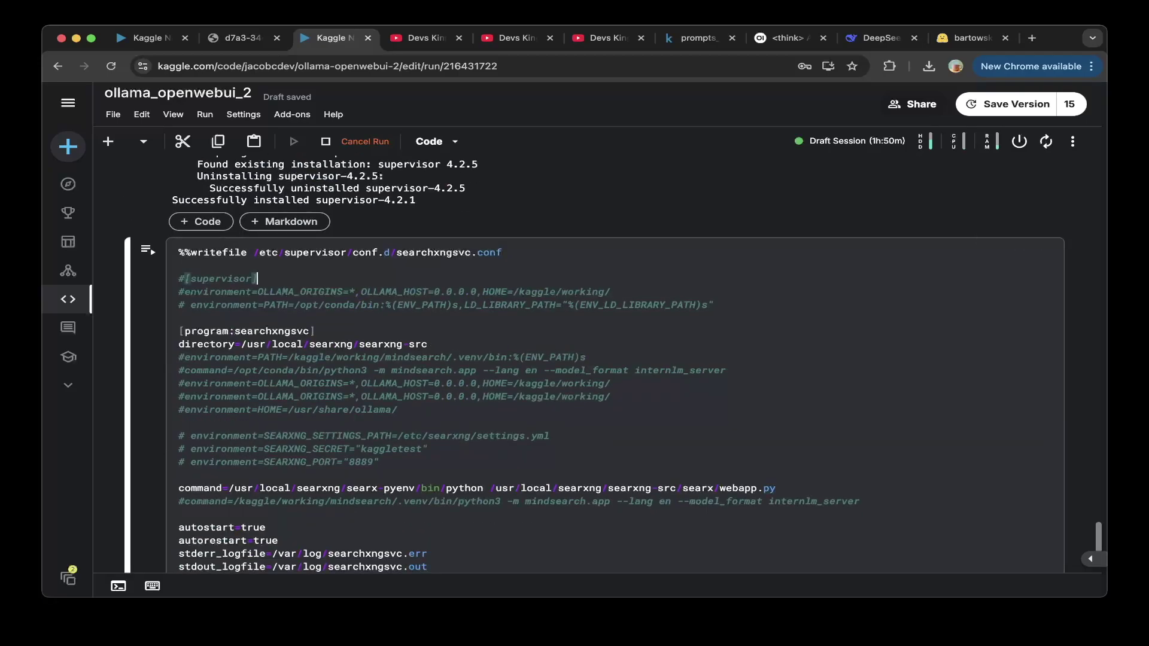
key("ctrl+Return")
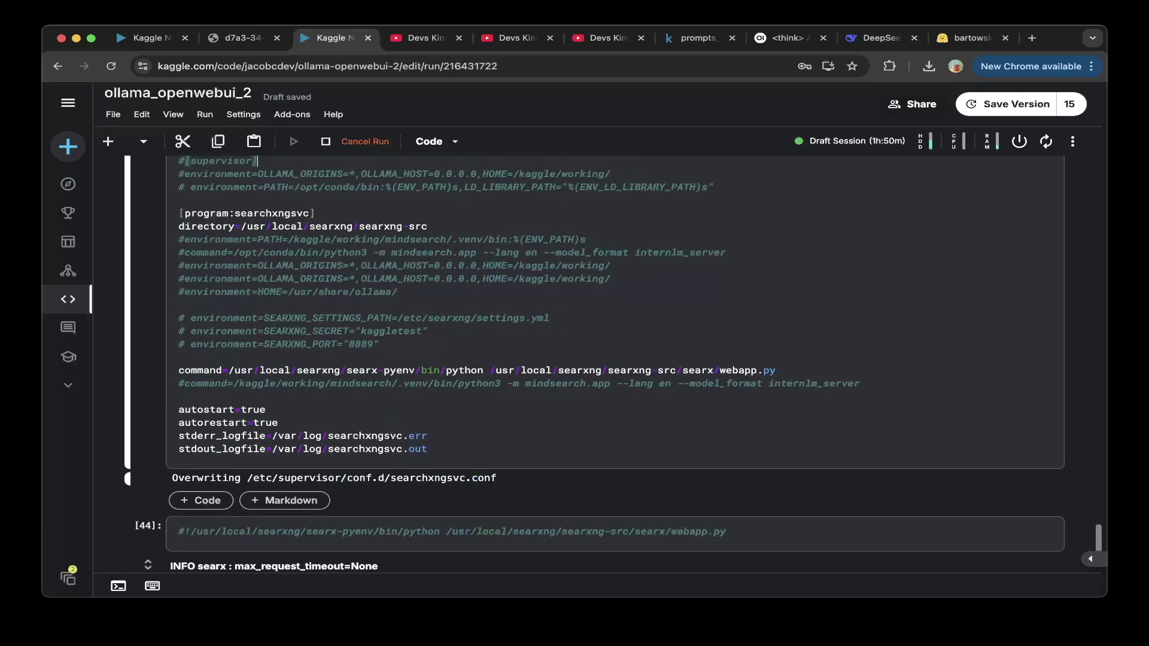
Step: Point out the SearXNG webapp.py launch command and the supervisor restart cell
scroll(599, 359, "up", 2)
scroll(598, 359, "down", 2)
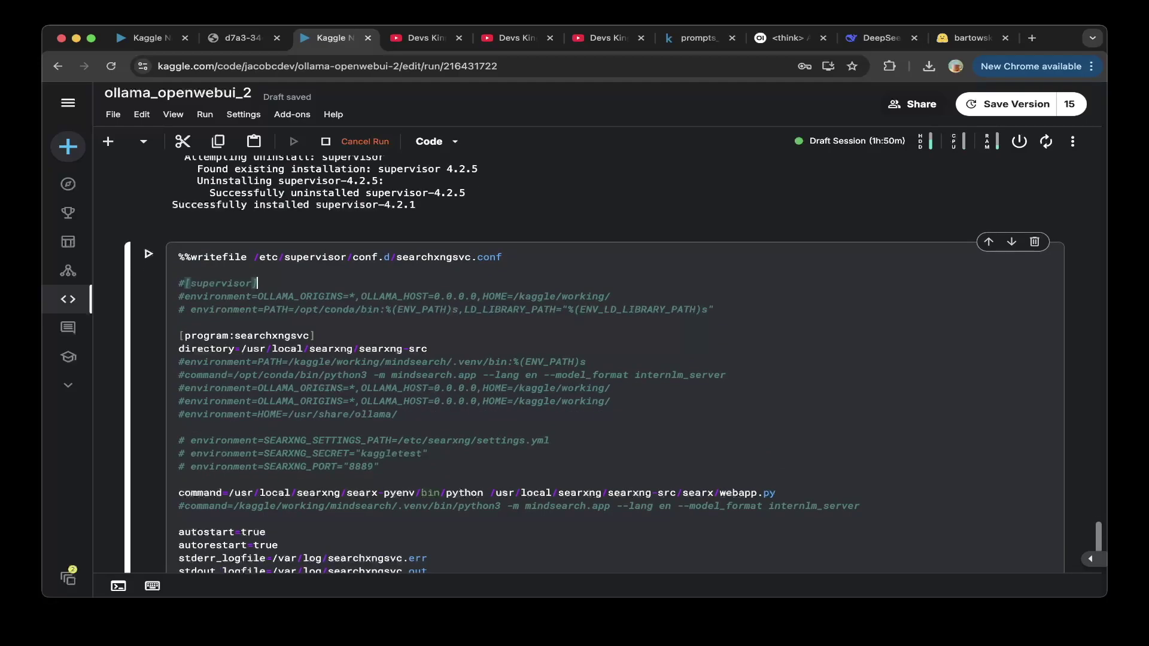
left_click(179, 425)
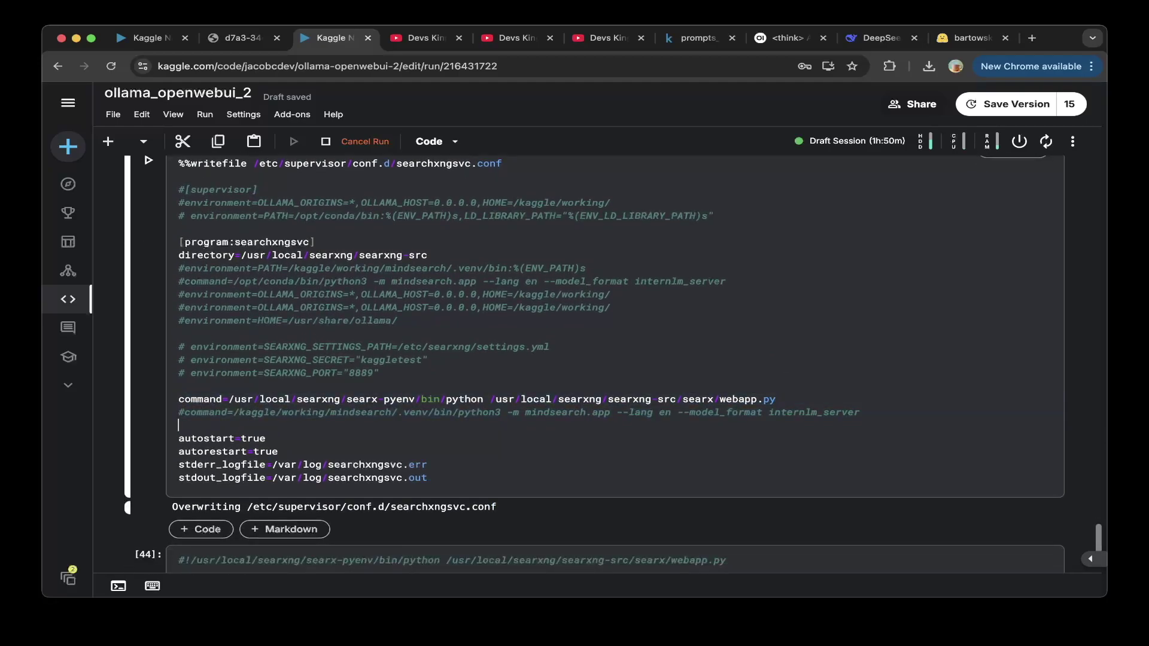
left_click(775, 399)
scroll(598, 359, "down", 3)
scroll(598, 359, "down", 3)
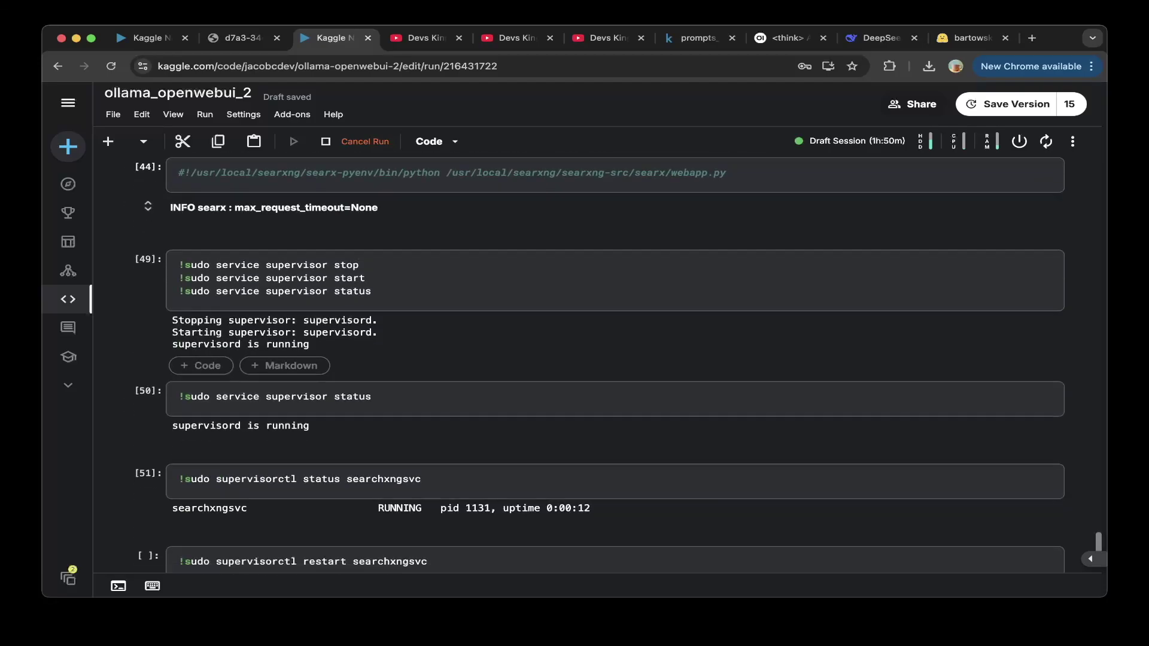
left_click(598, 335)
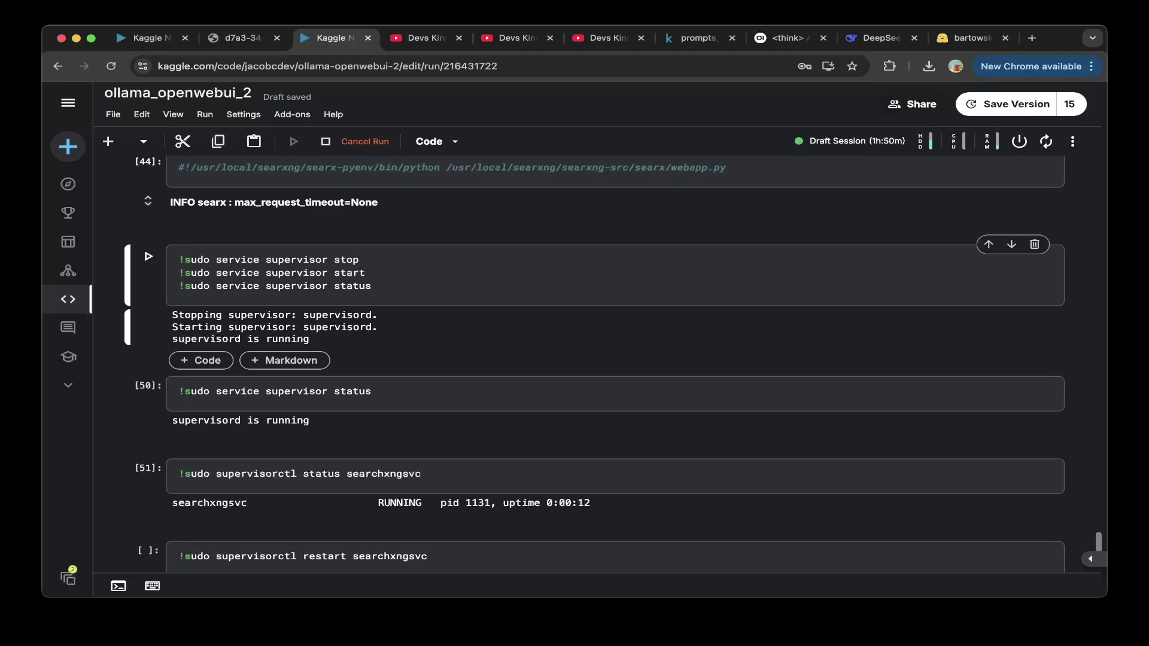
scroll(598, 359, "down", 5)
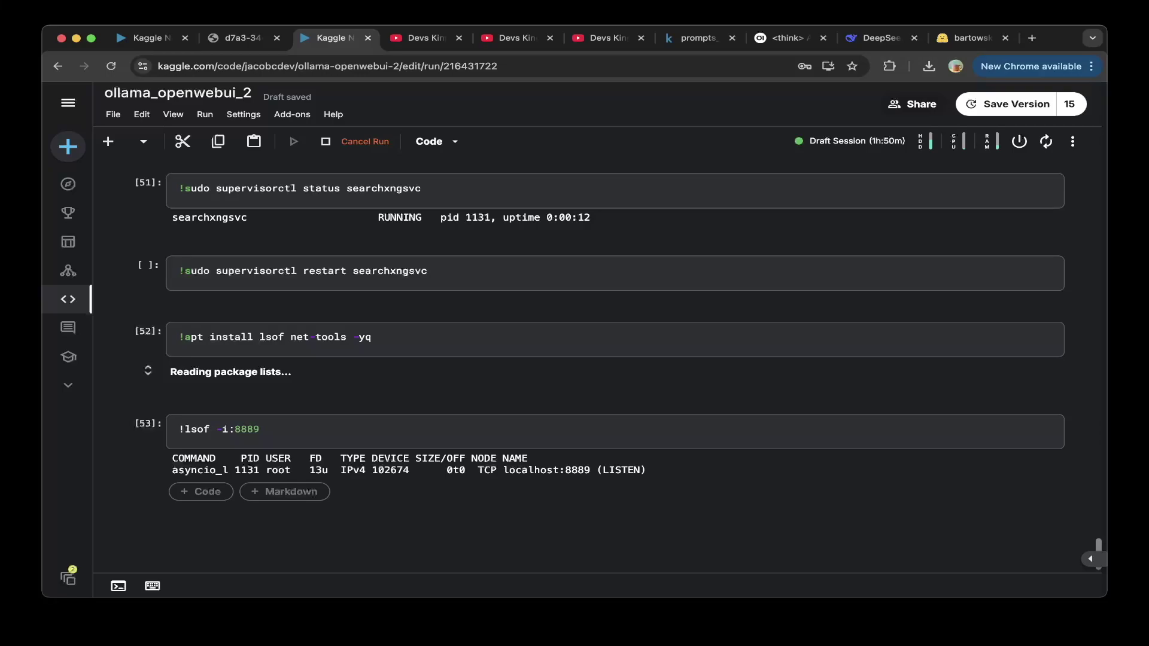
Step: Confirm the lsof output shows localhost:8889 LISTEN, then go to the Open WebUI chat
left_click_drag(502, 469, 646, 469)
left_click(647, 470)
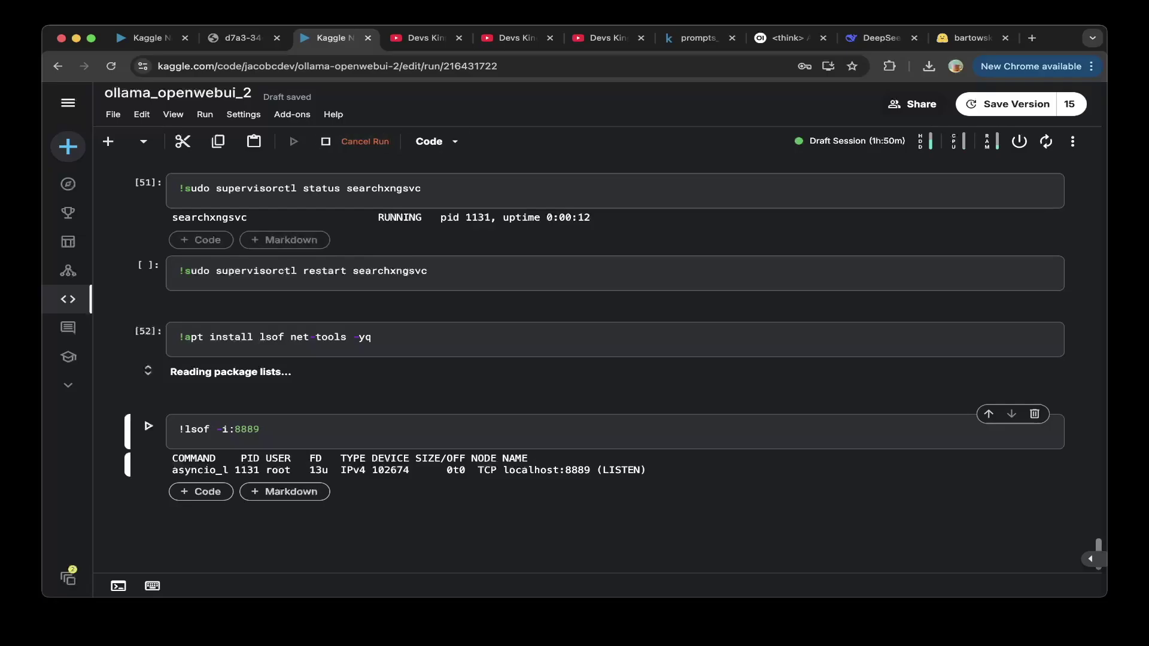
key("super+1")
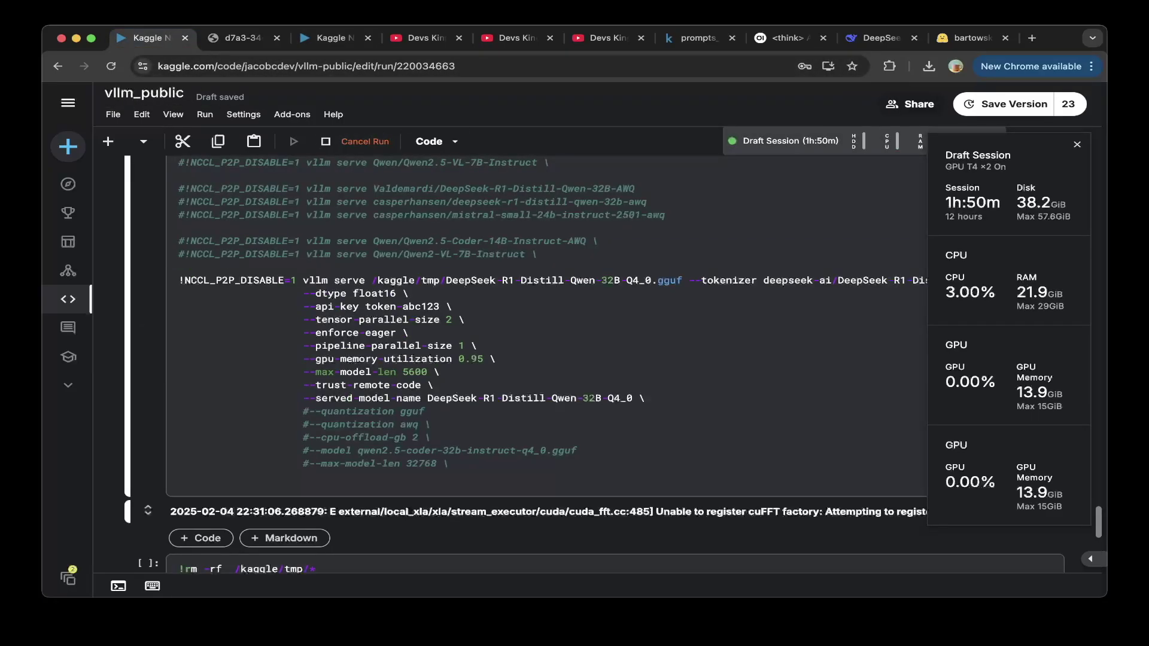
key("super+3")
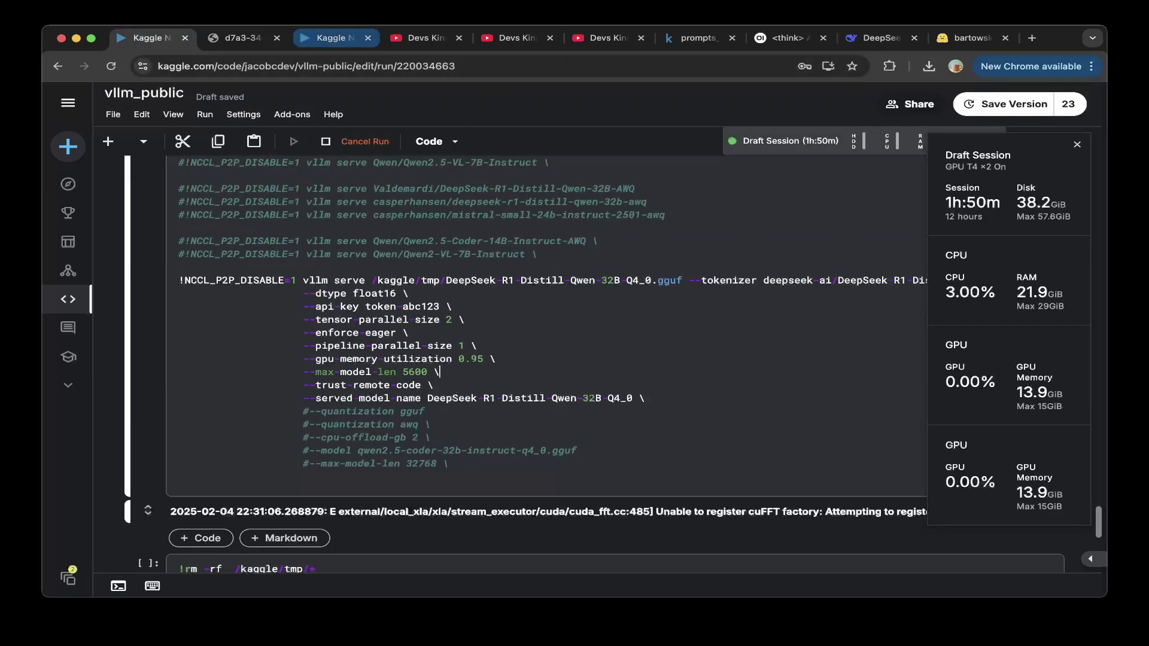
scroll(594, 353, "up", 2)
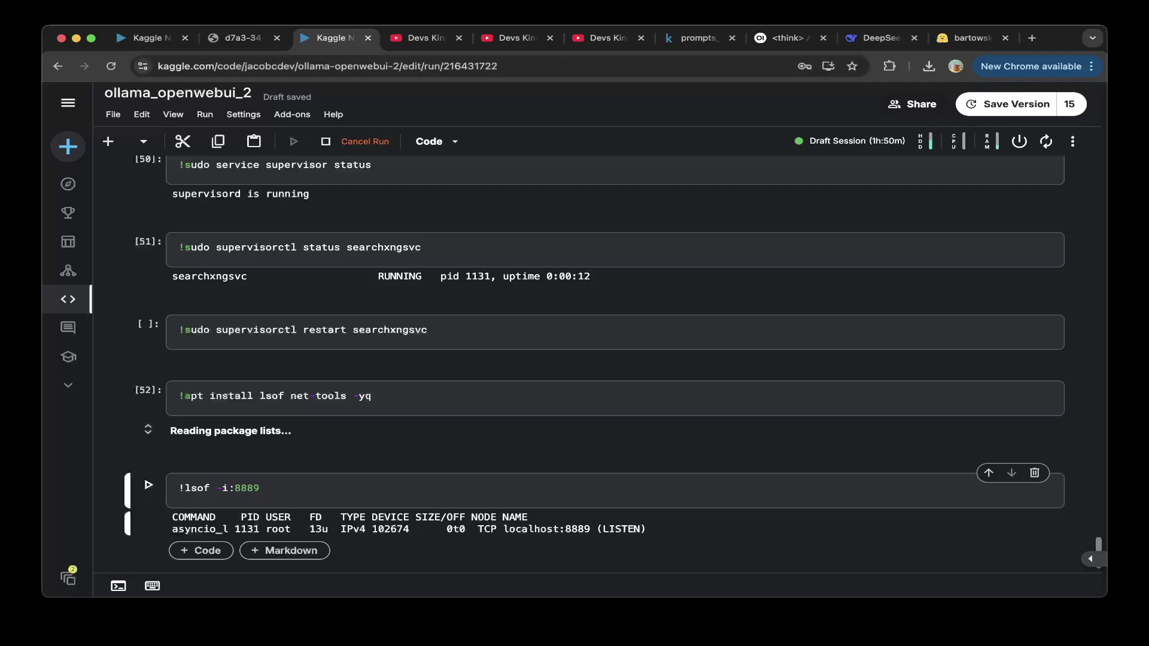
left_click(787, 37)
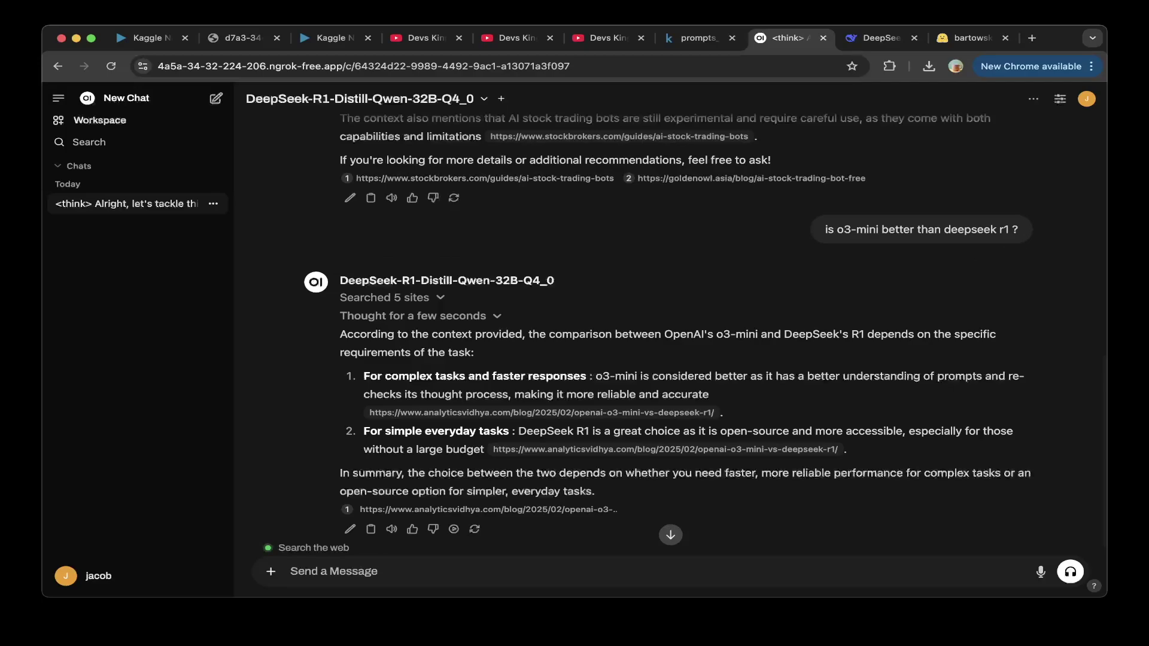
left_click(1087, 99)
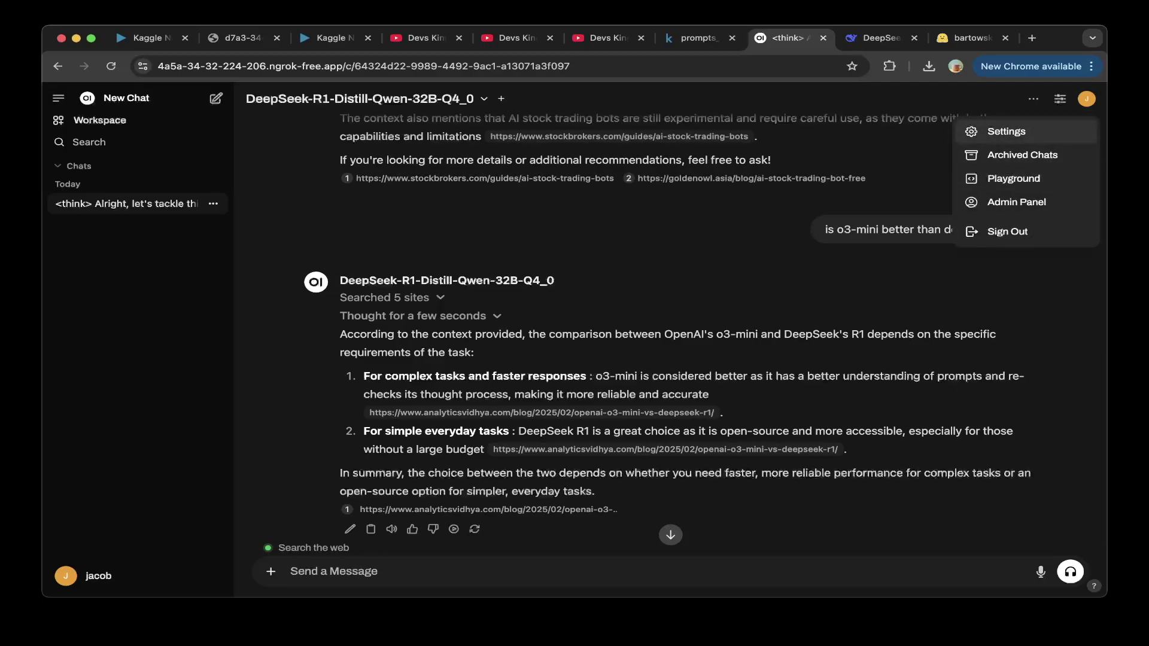
left_click(1007, 131)
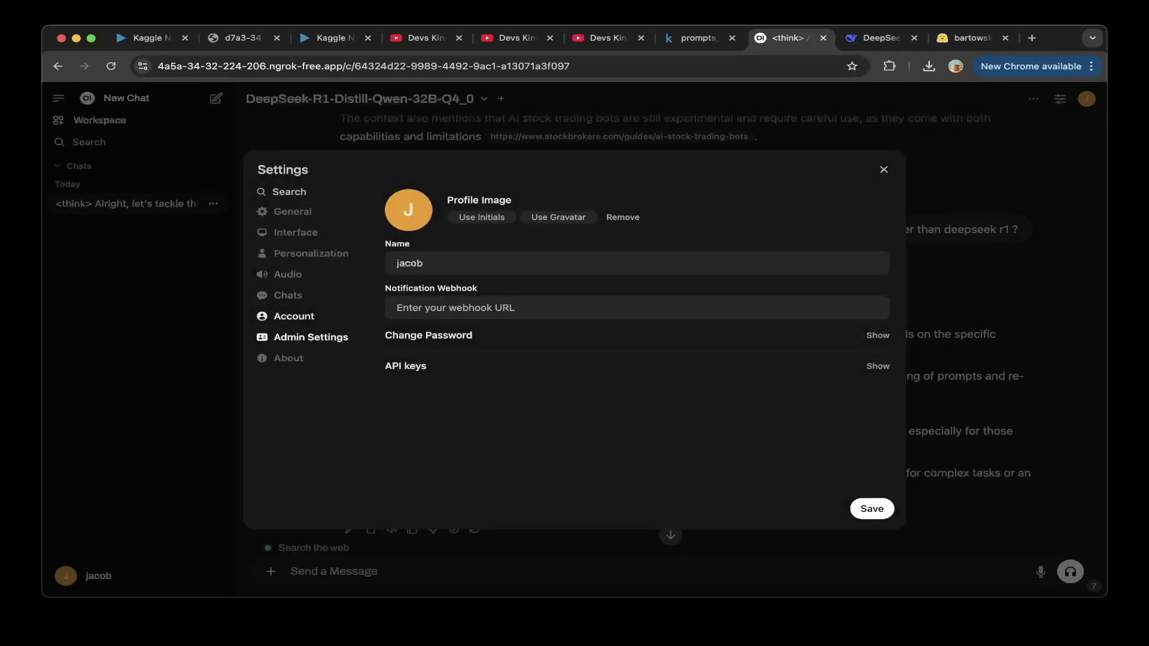
left_click(311, 336)
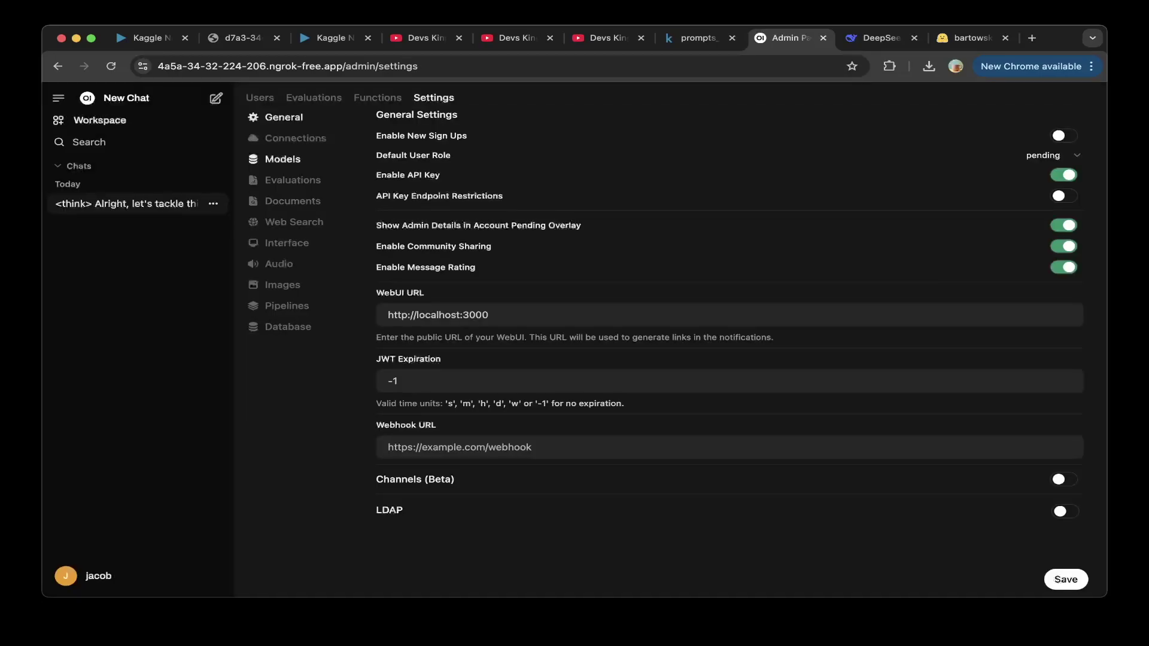
left_click(294, 222)
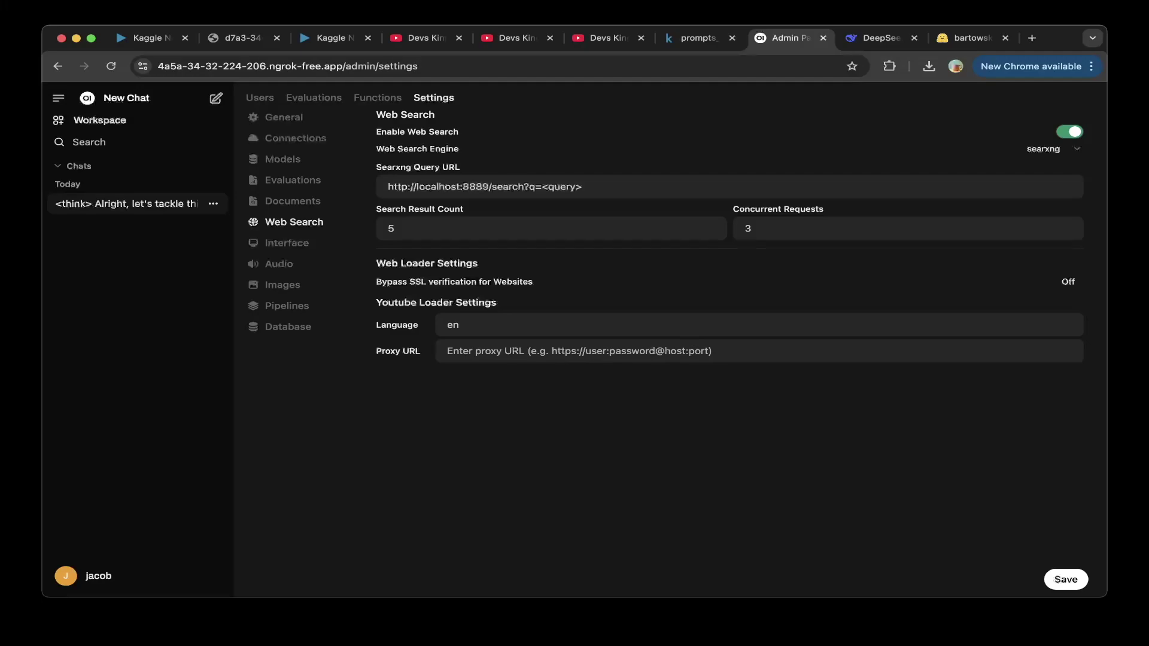
double_click(475, 187)
left_click(525, 186)
left_click(581, 187)
left_click_drag(582, 187, 399, 187)
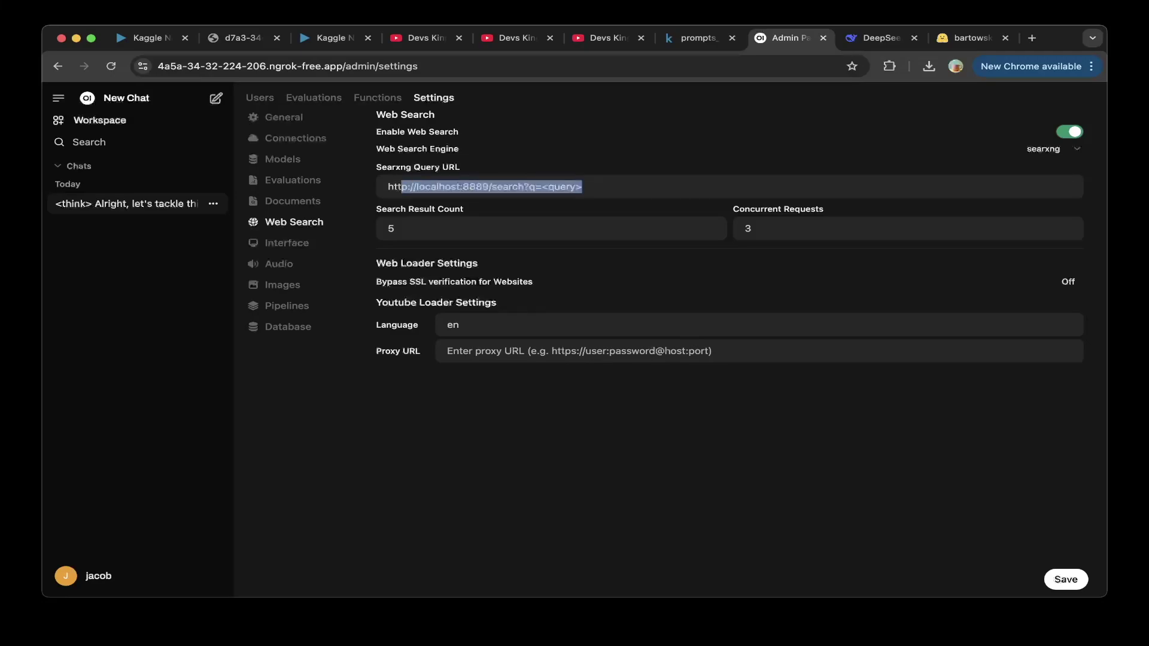
left_click(392, 228)
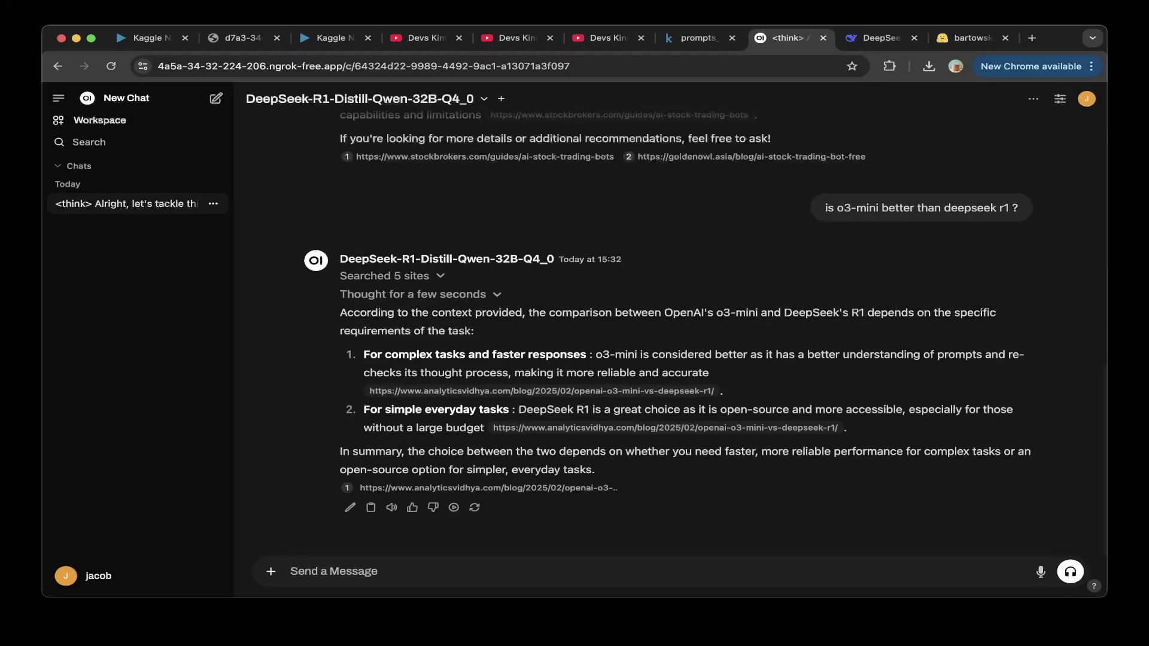
Step: Turn on Web Search in the message options so new questions are web-searched
left_click(271, 571)
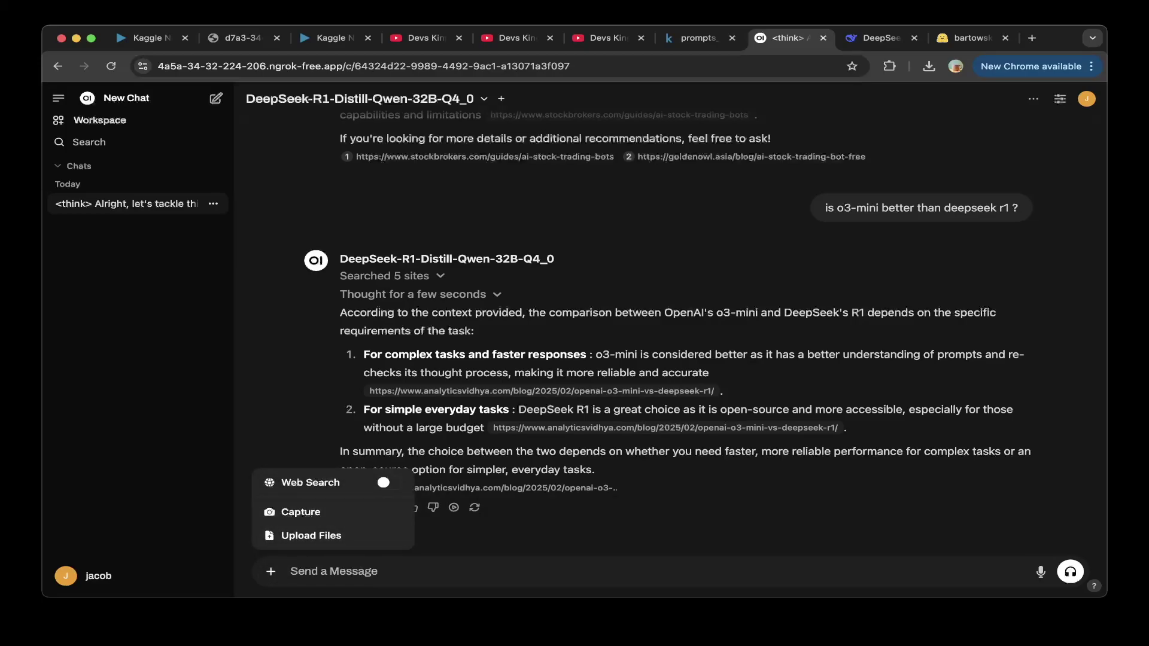
left_click(311, 482)
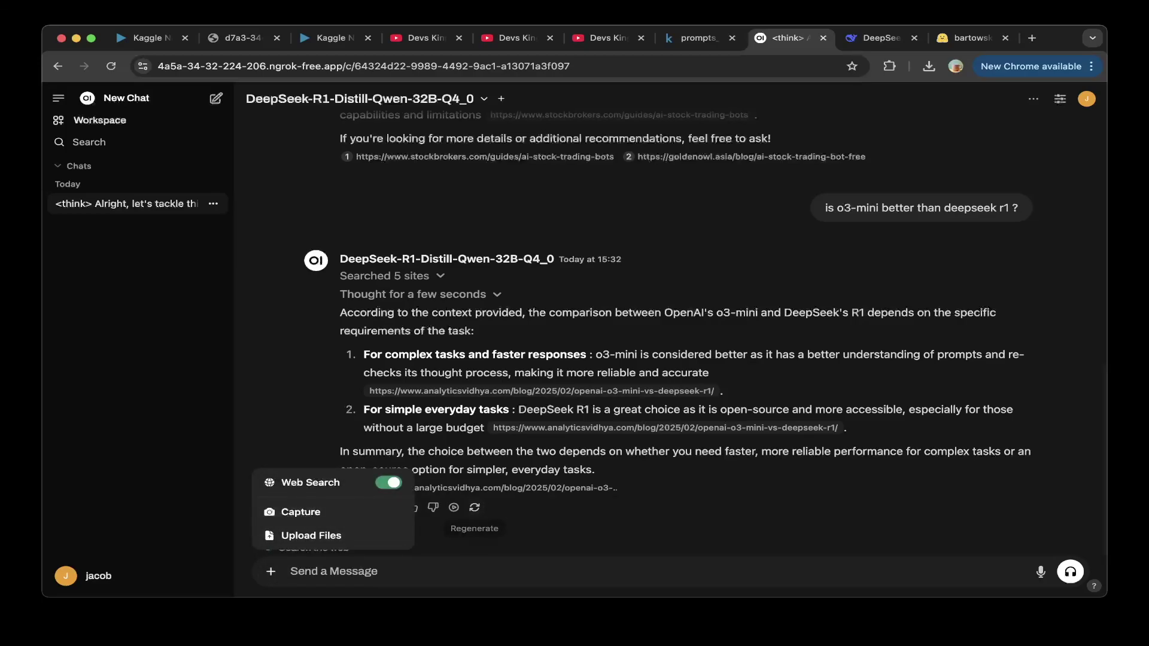
left_click(290, 572)
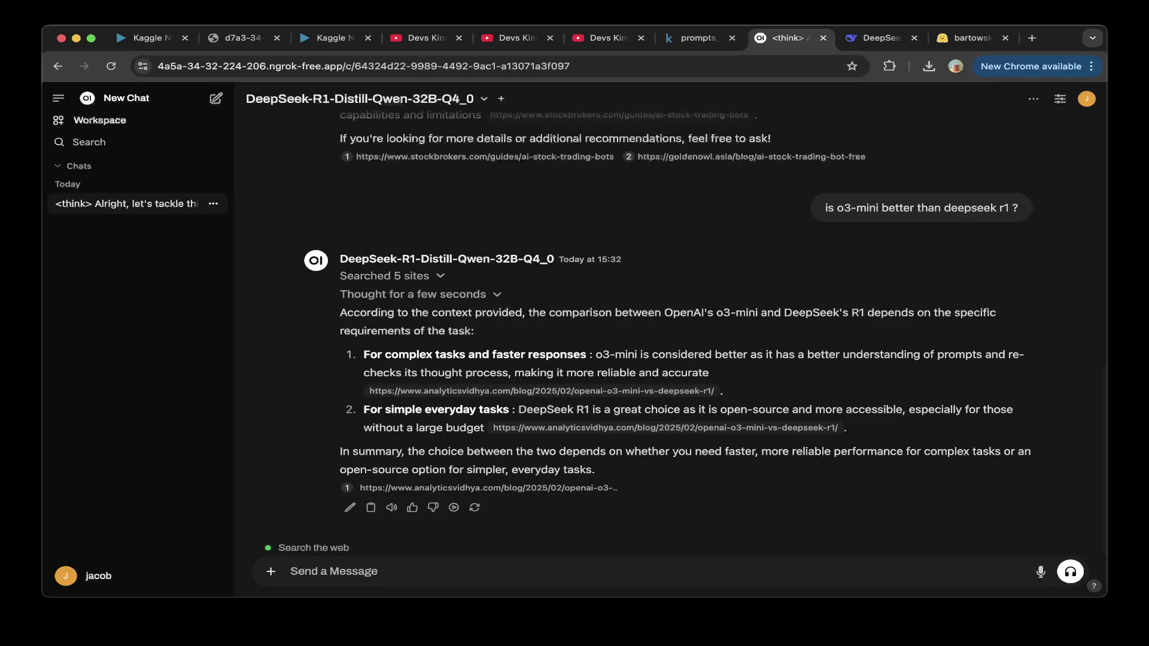
Step: Expand 'Searched 5 sites' on the DeepSeek and NVIDIA price answer and review its sources
scroll(668, 333, "up", 10)
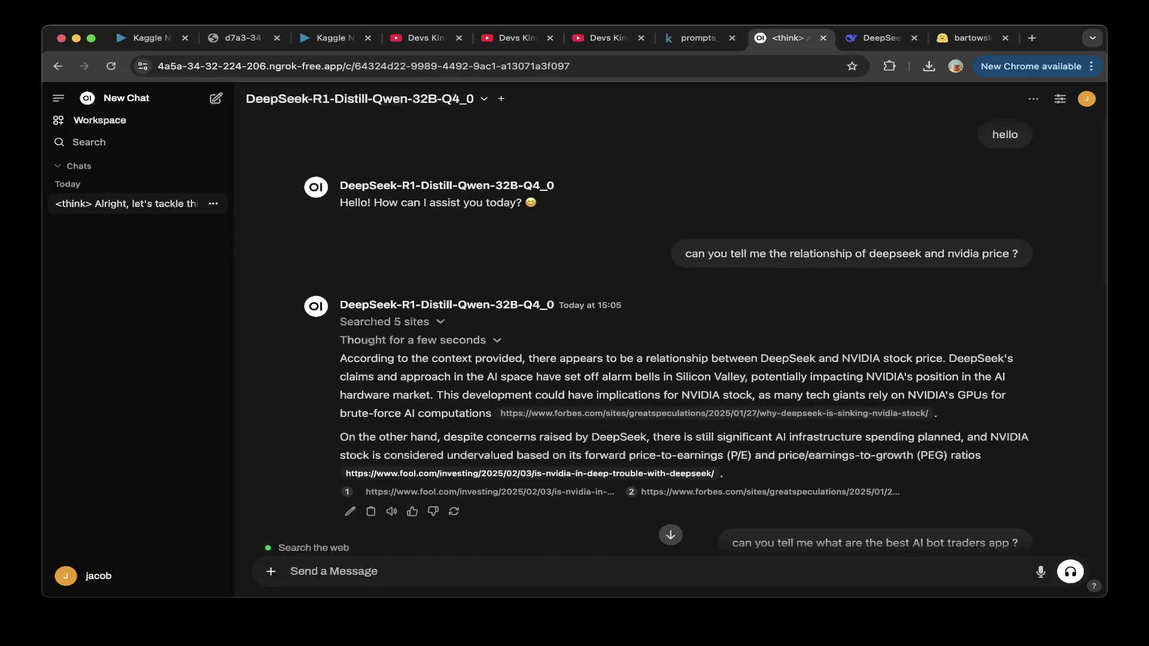
scroll(667, 332, "down", 2)
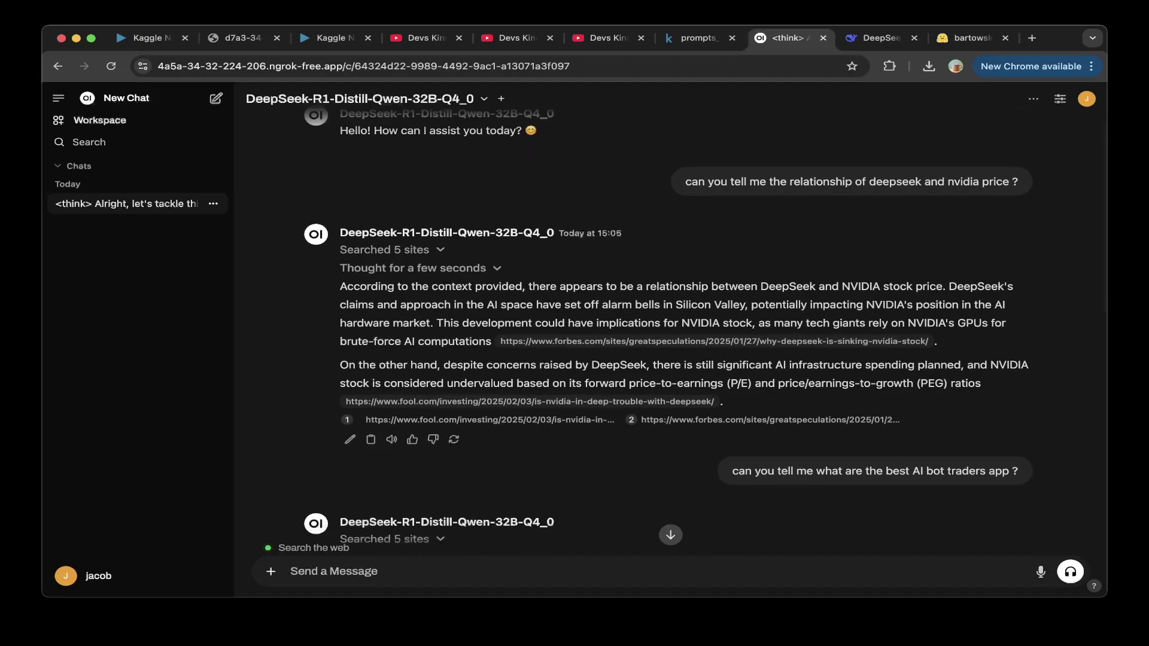
left_click(384, 249)
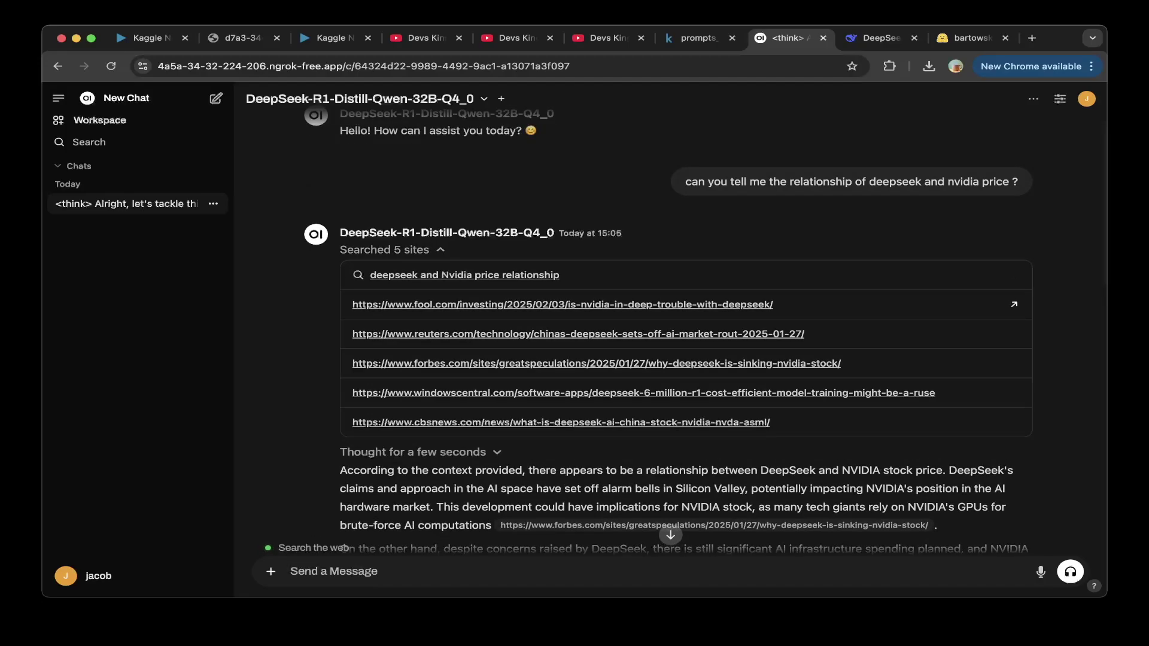
scroll(668, 331, "down", 1)
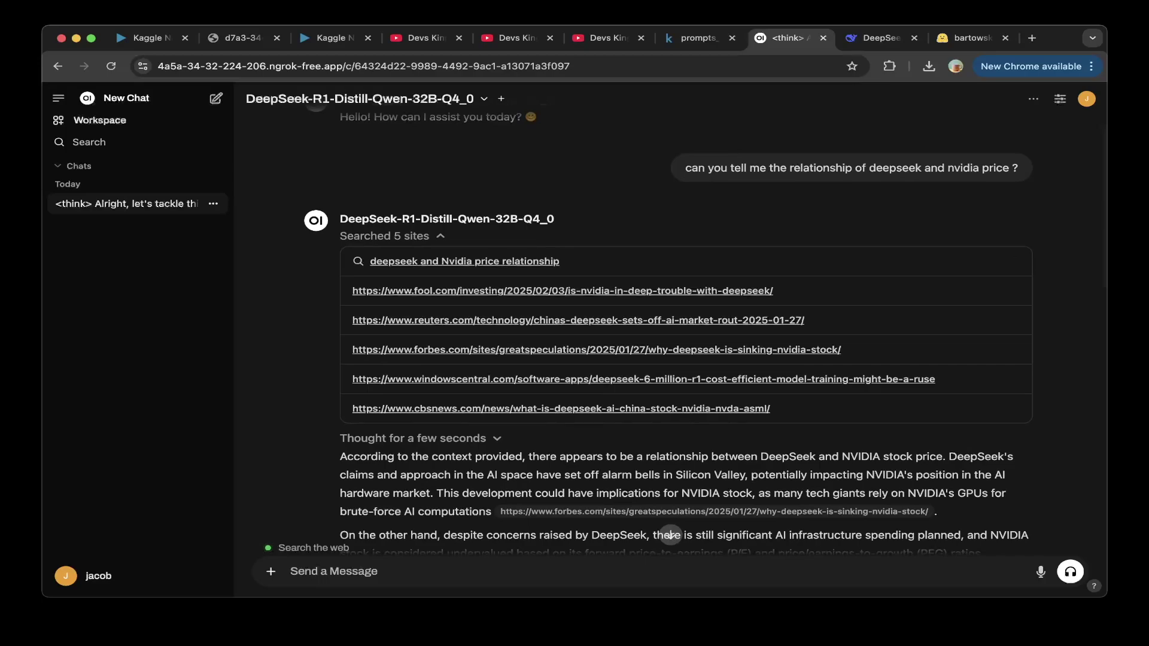
scroll(668, 331, "up", 1)
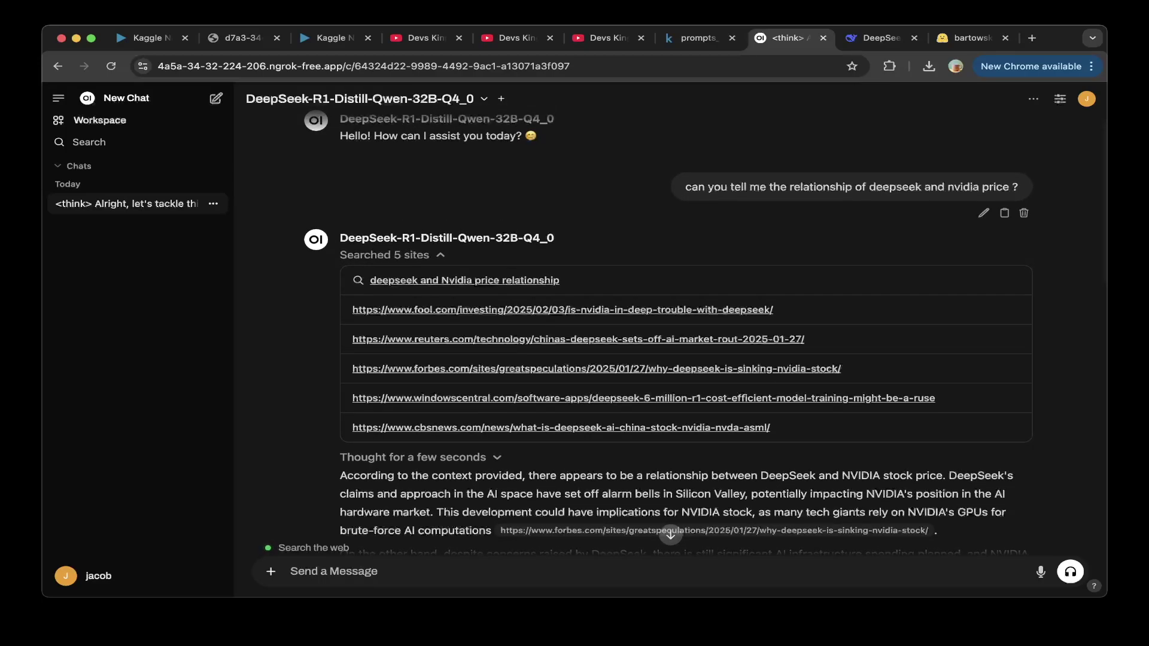
scroll(668, 330, "down", 5)
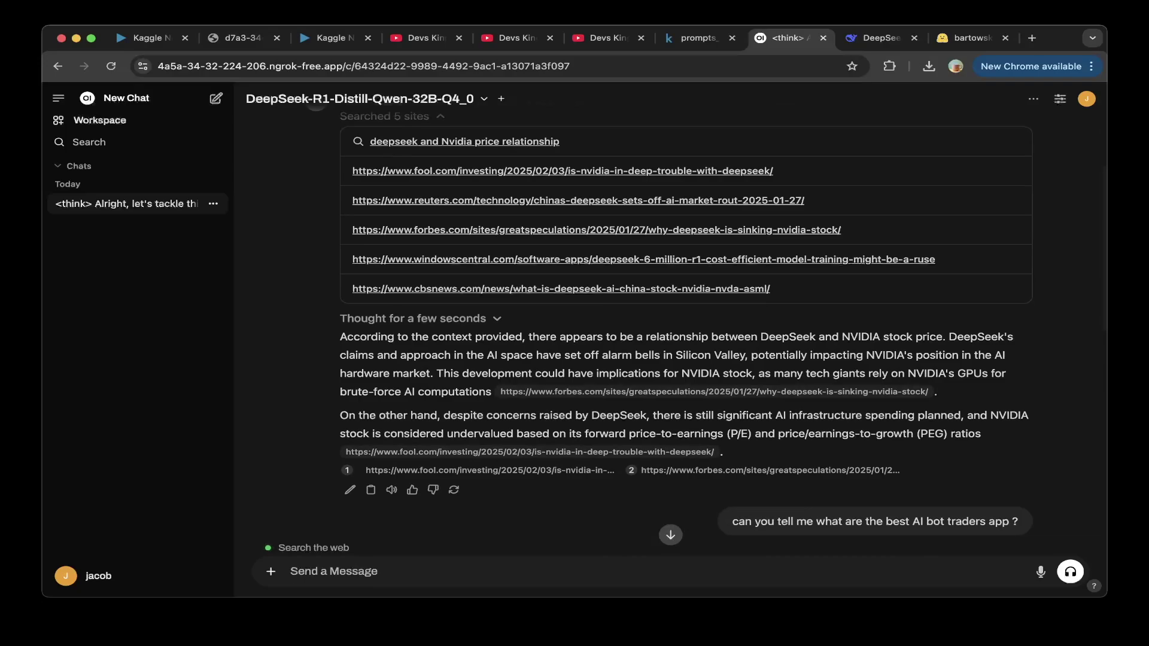
scroll(668, 330, "up", 1)
scroll(668, 330, "down", 4)
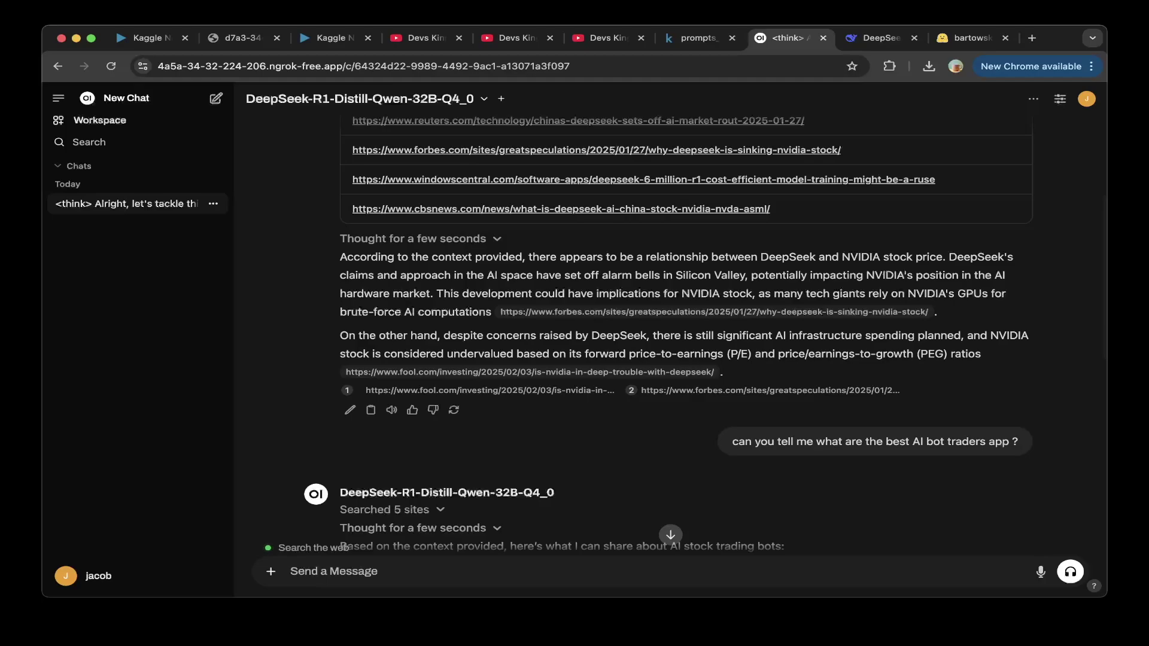
scroll(667, 336, "down", 1)
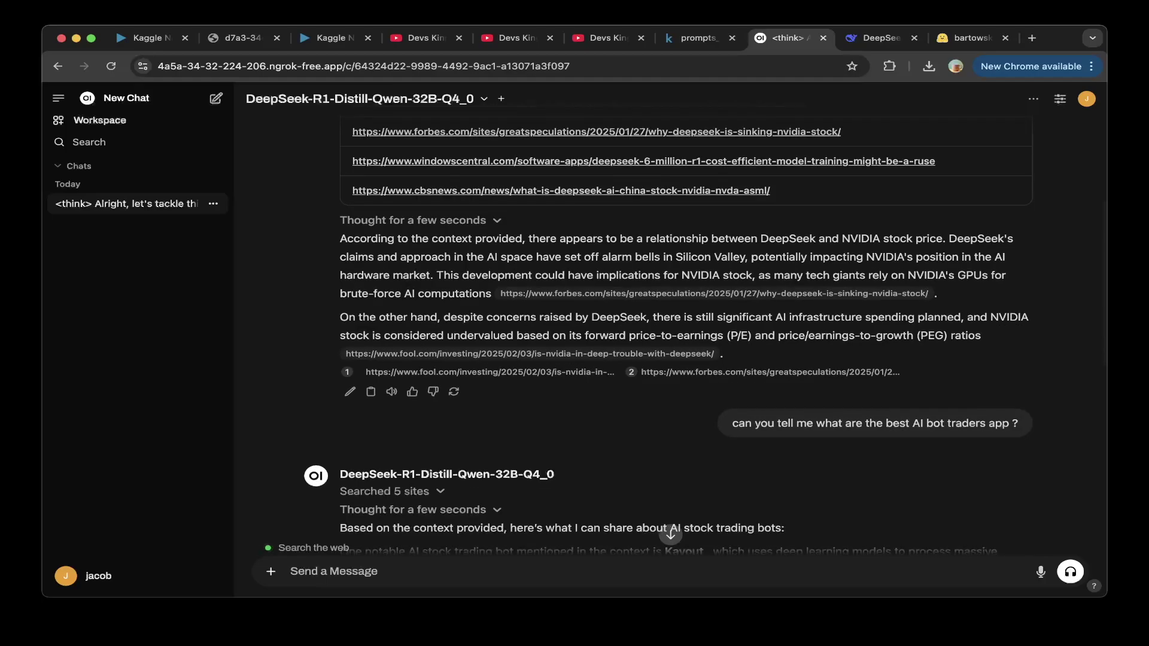
scroll(668, 331, "up", 5)
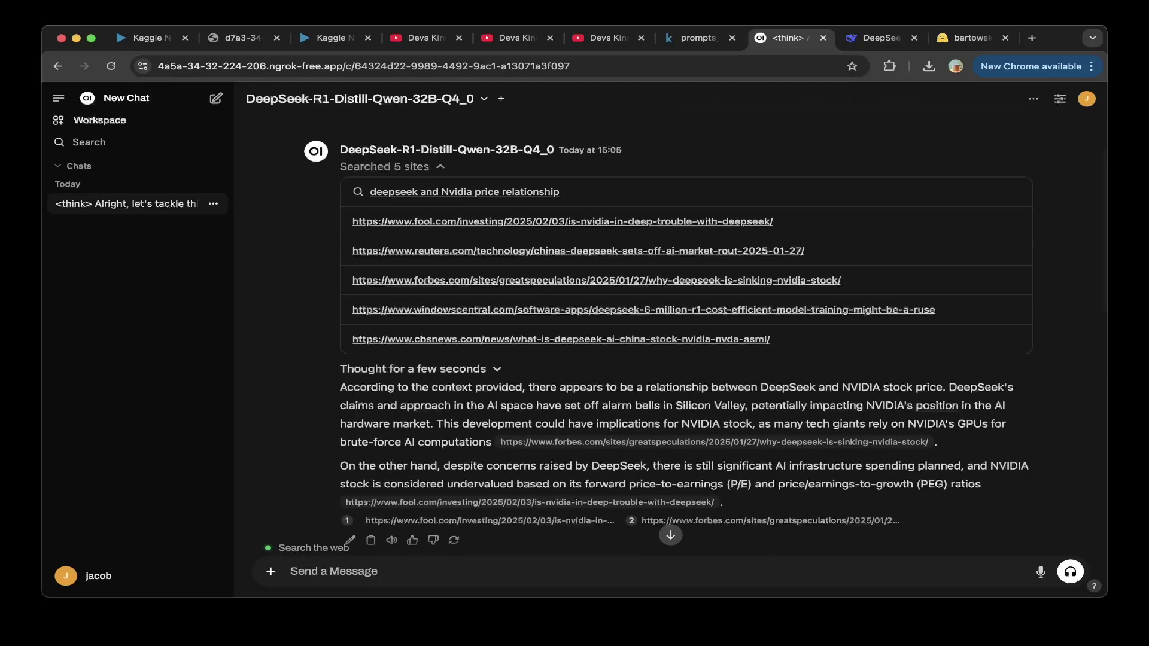
scroll(667, 336, "down", 3)
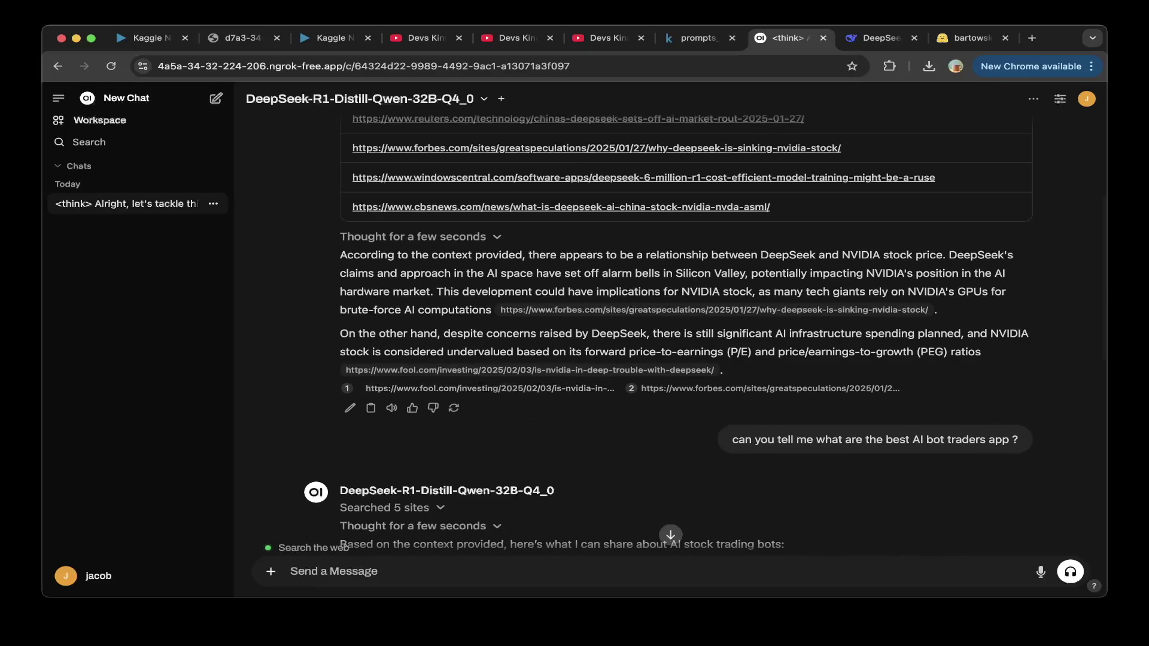
scroll(668, 333, "down", 3)
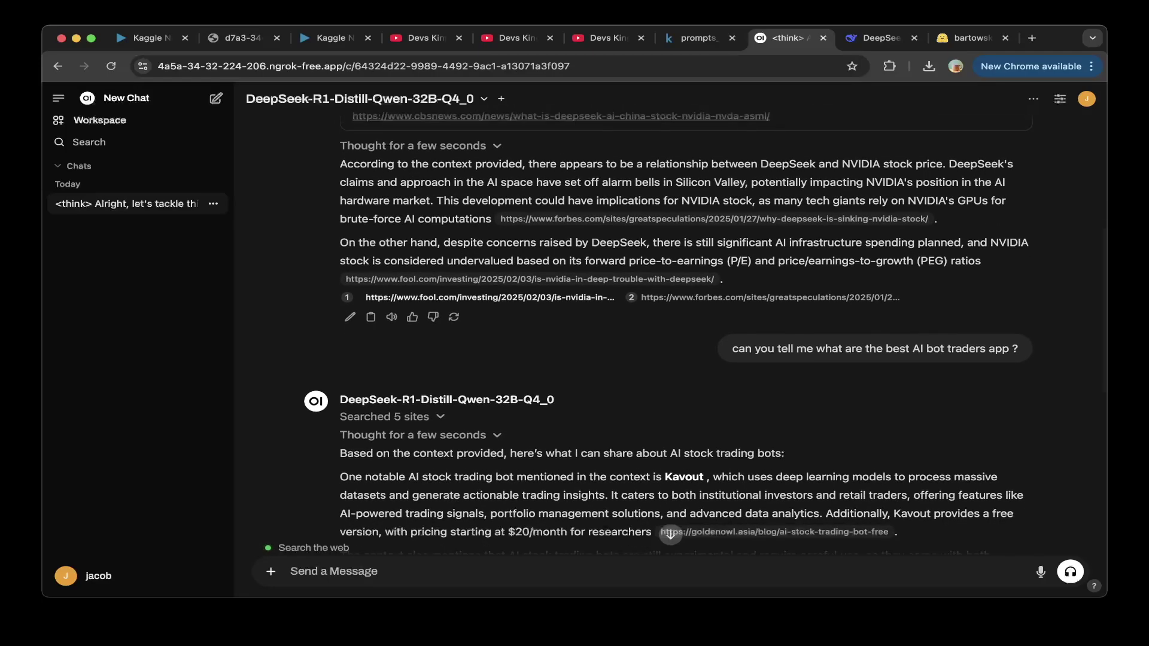
scroll(668, 332, "down", 4)
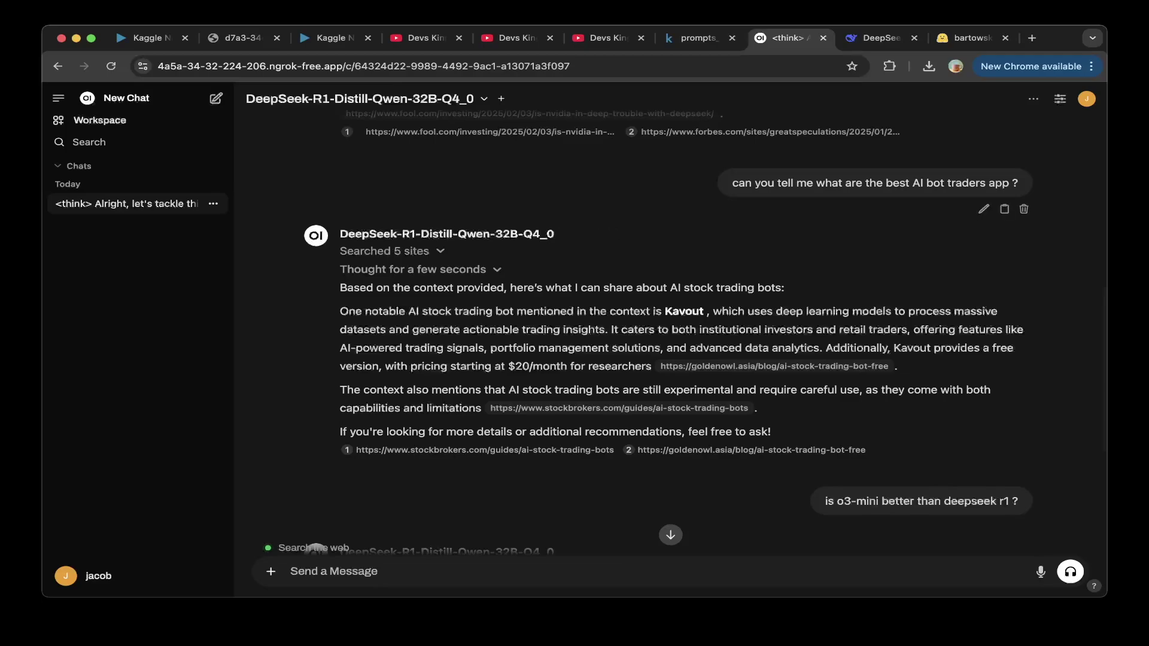
Step: Expand the search query and 5 source sites behind the AI trading bots answer
scroll(389, 251, "down", 1)
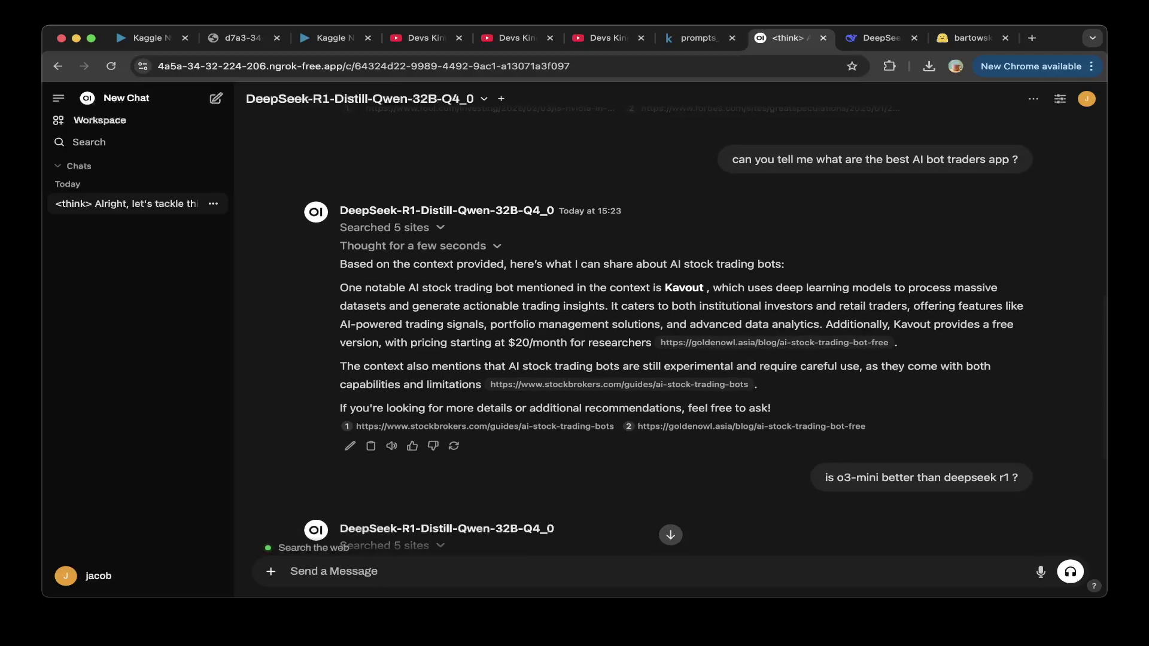
left_click(384, 228)
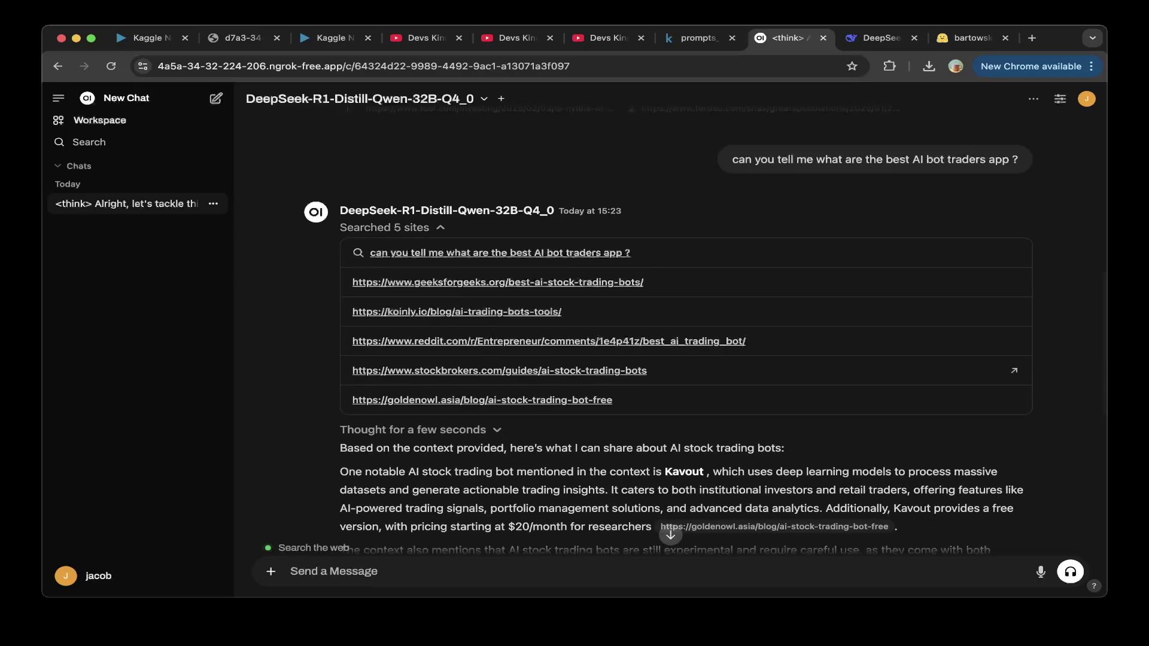
scroll(668, 331, "down", 3)
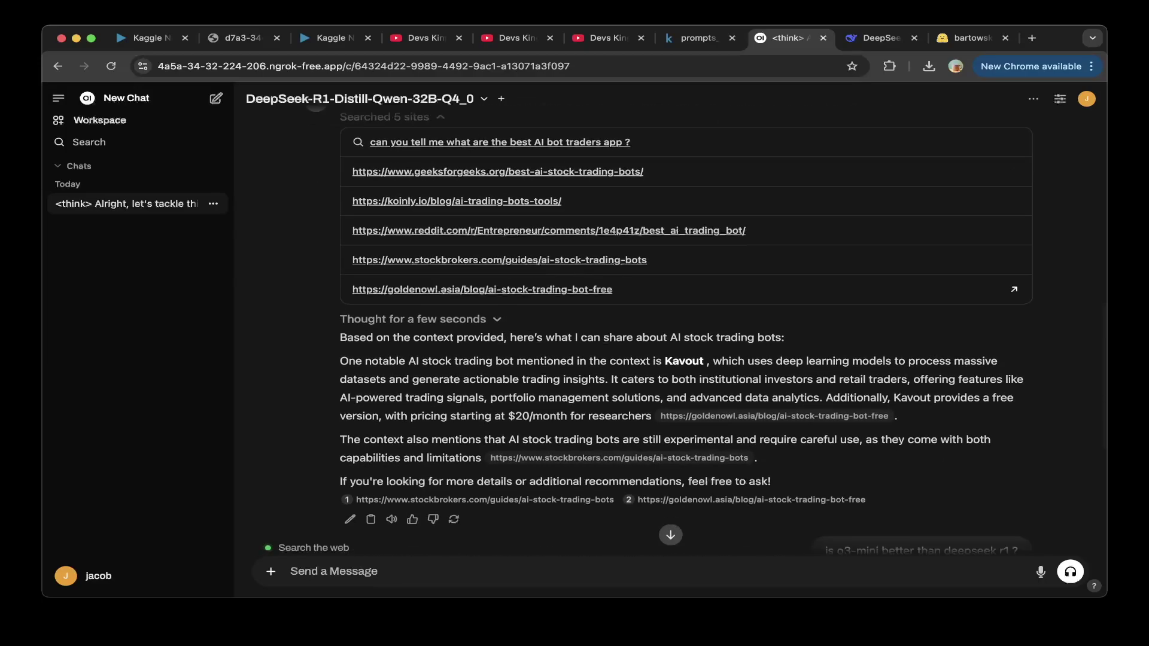
scroll(668, 331, "down", 3)
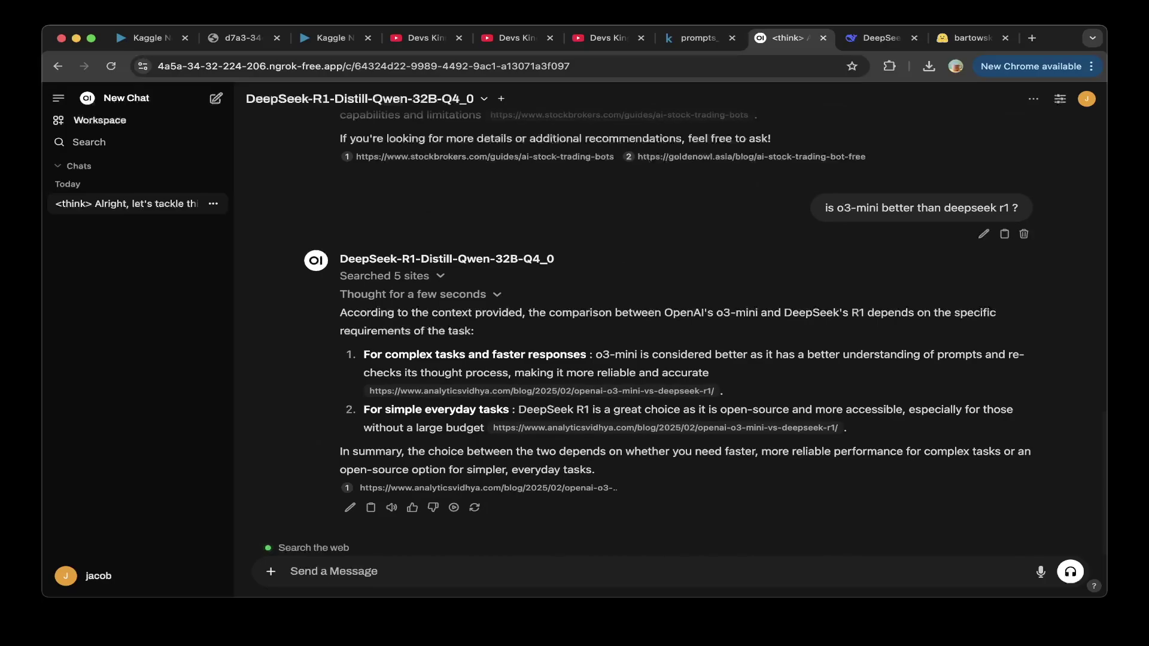
Step: Expand the 5 sites, including Analytics Vidhya, behind the o3-mini versus R1 answer
left_click(384, 276)
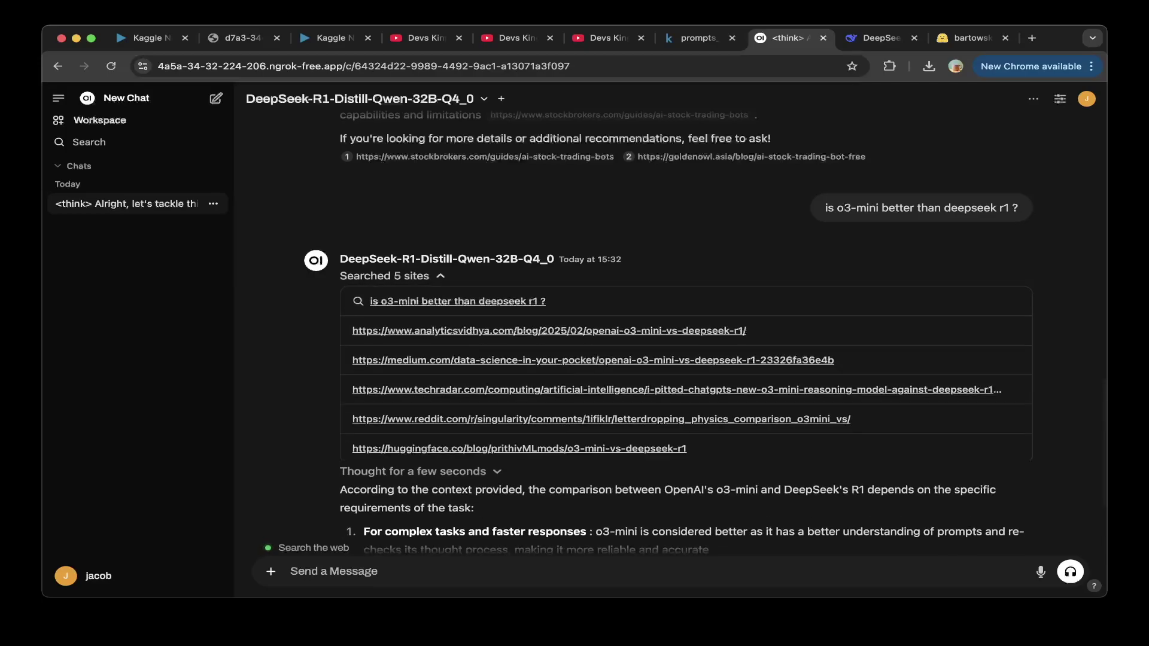
scroll(668, 329, "down", 5)
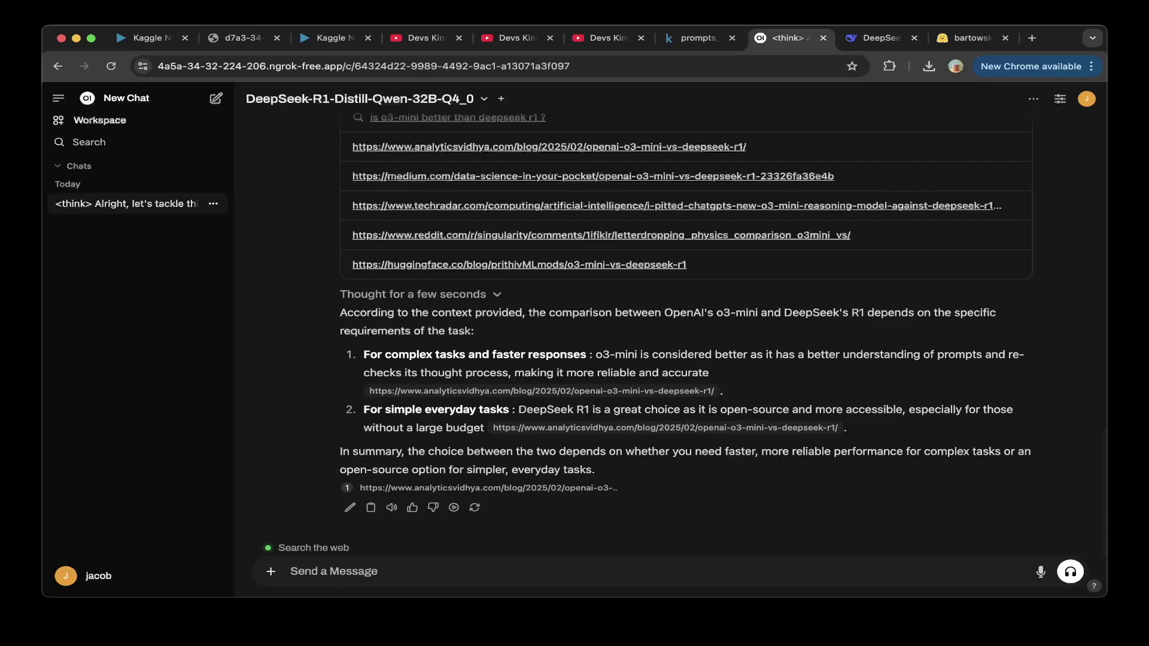
scroll(670, 326, "up", 2)
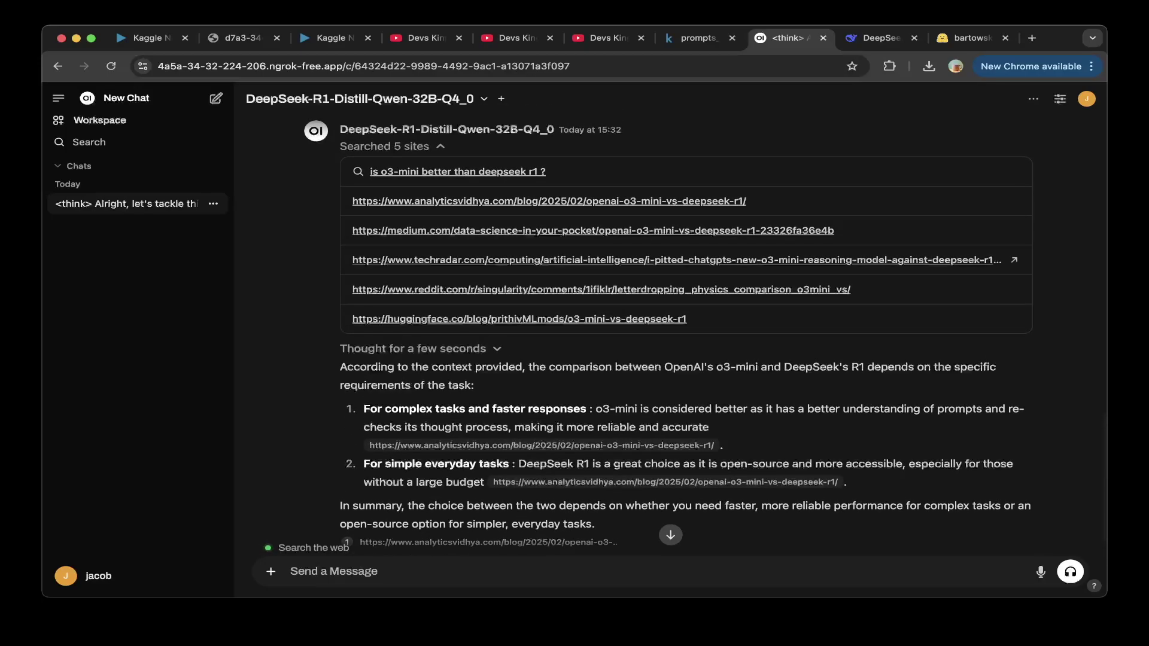
scroll(668, 330, "down", 2)
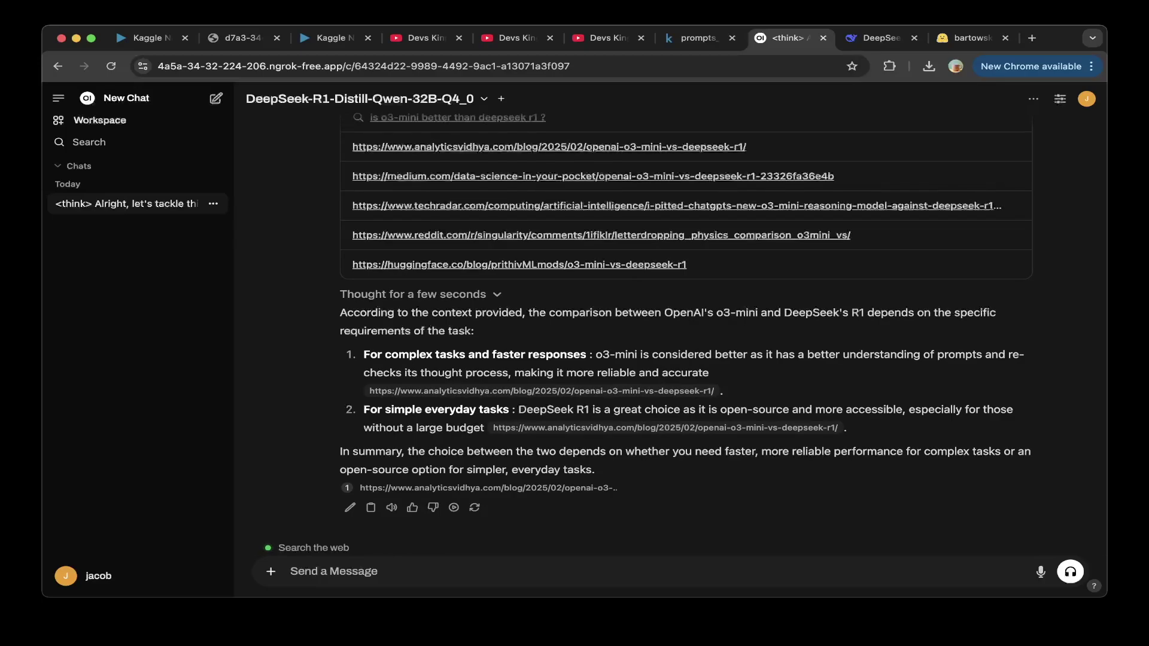
scroll(668, 331, "up", 4)
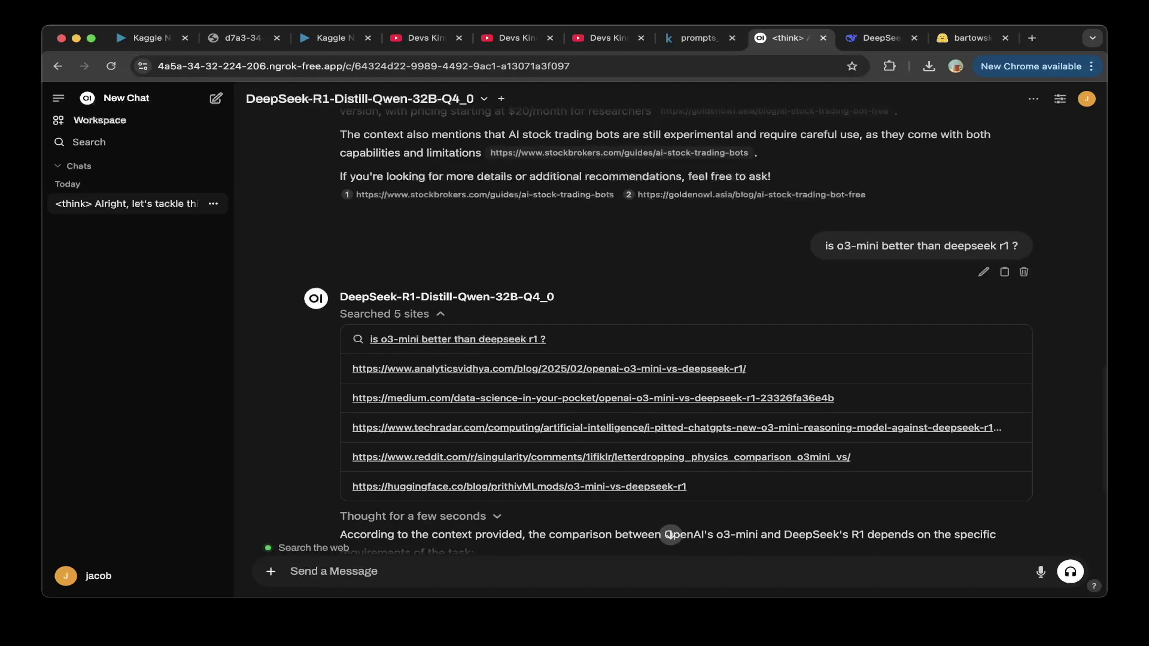
Step: Rewrite the copied o3-mini question as 'is o3 good at research ?' and send it to DeepSeek-R1
left_click_drag(825, 246, 1017, 246)
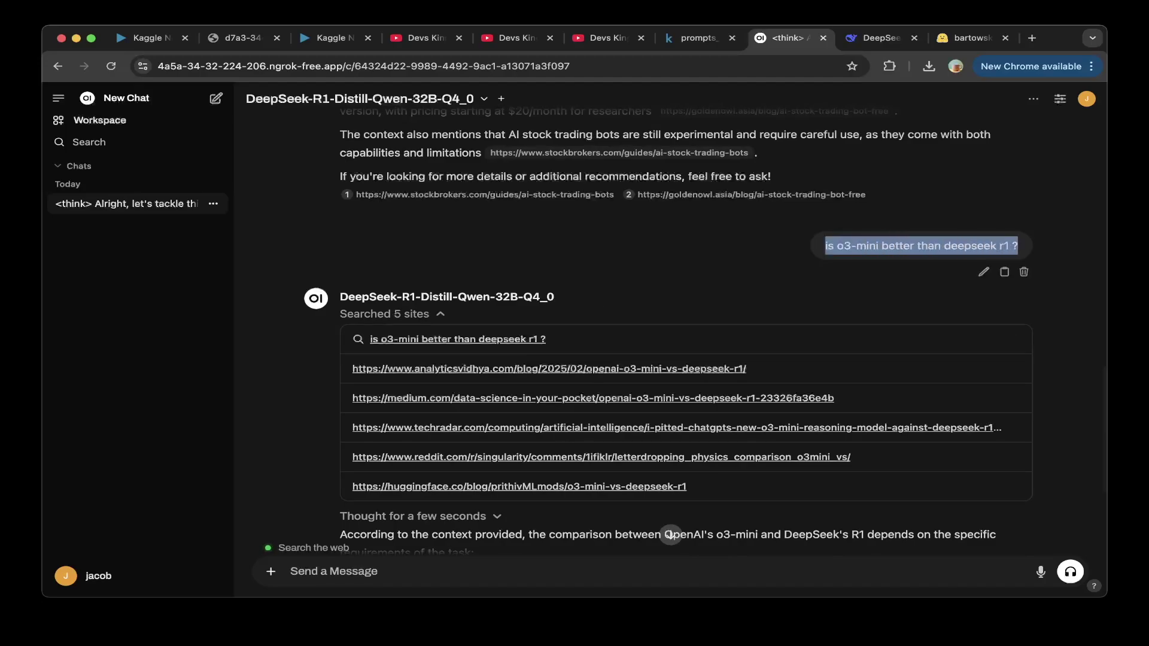
key("super+c")
left_click(670, 535)
key("super+v")
left_click(344, 571)
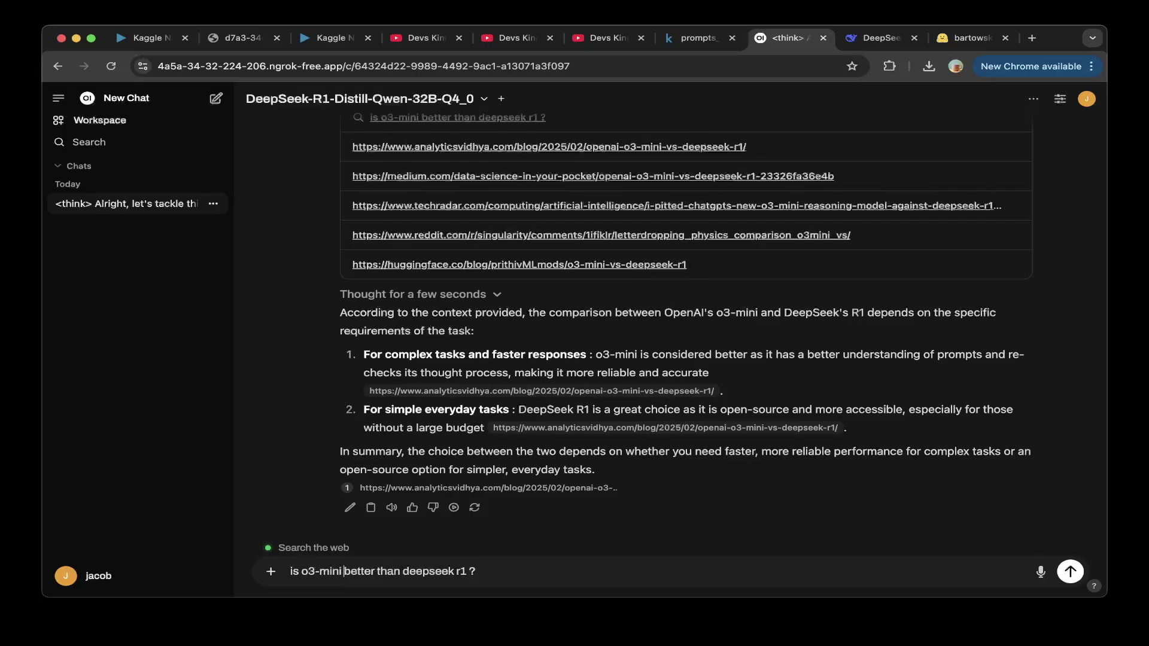
left_click_drag(341, 572, 479, 571)
type("good")
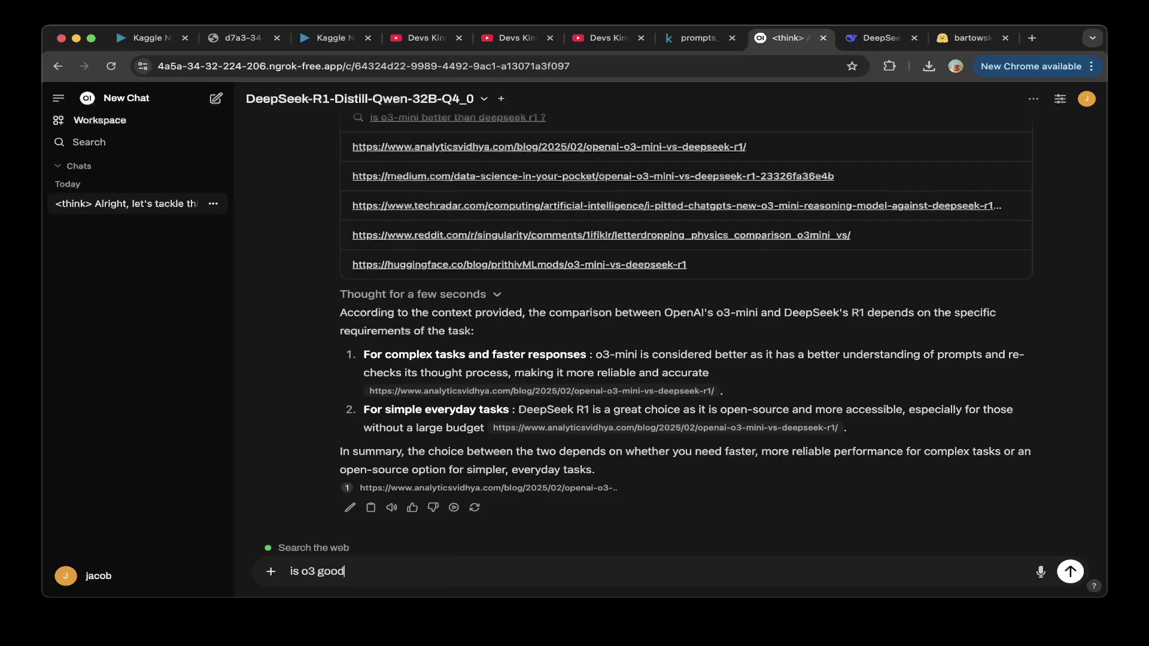
type(" at research ?")
key("Return")
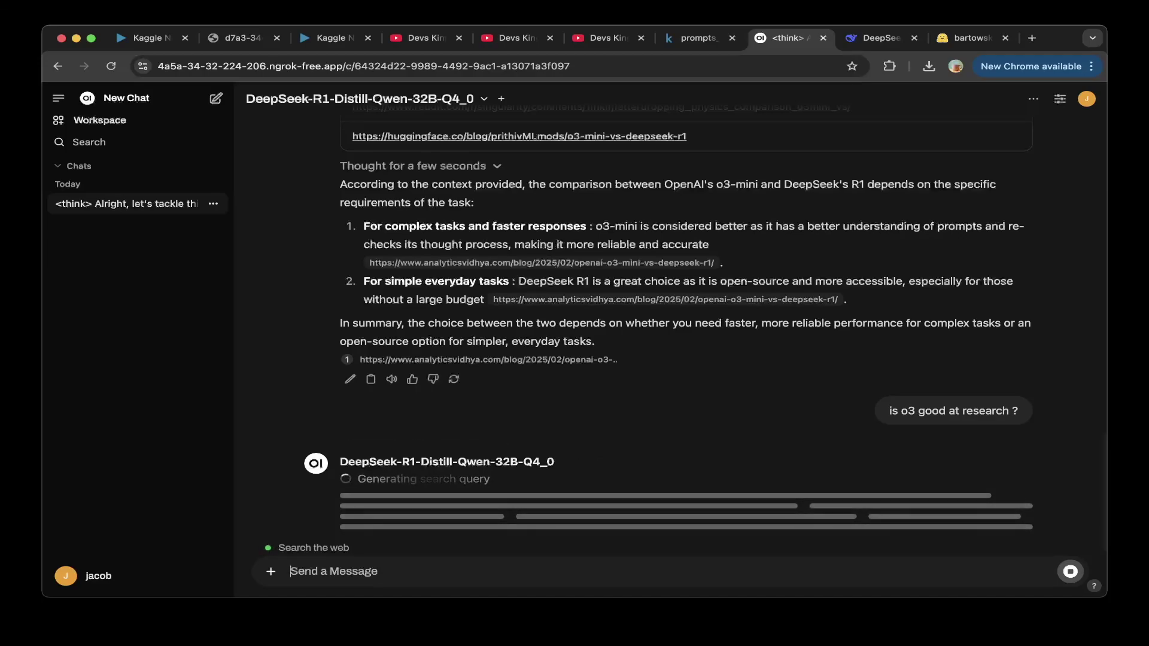
scroll(686, 329, "up", 1)
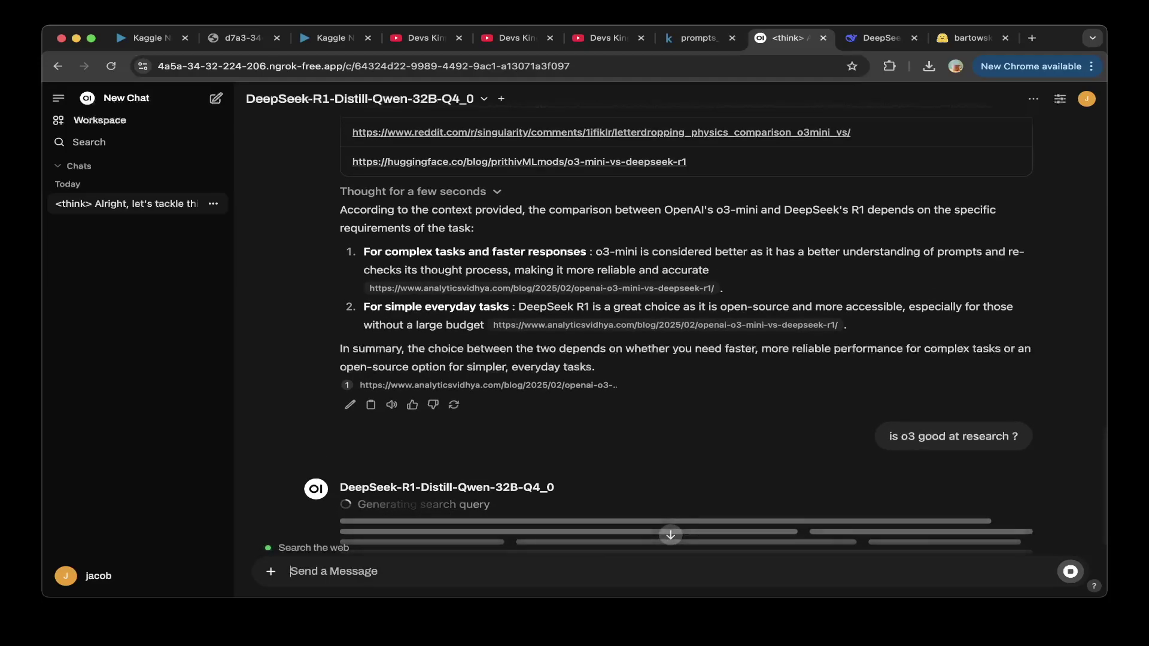
scroll(686, 334, "down", 2)
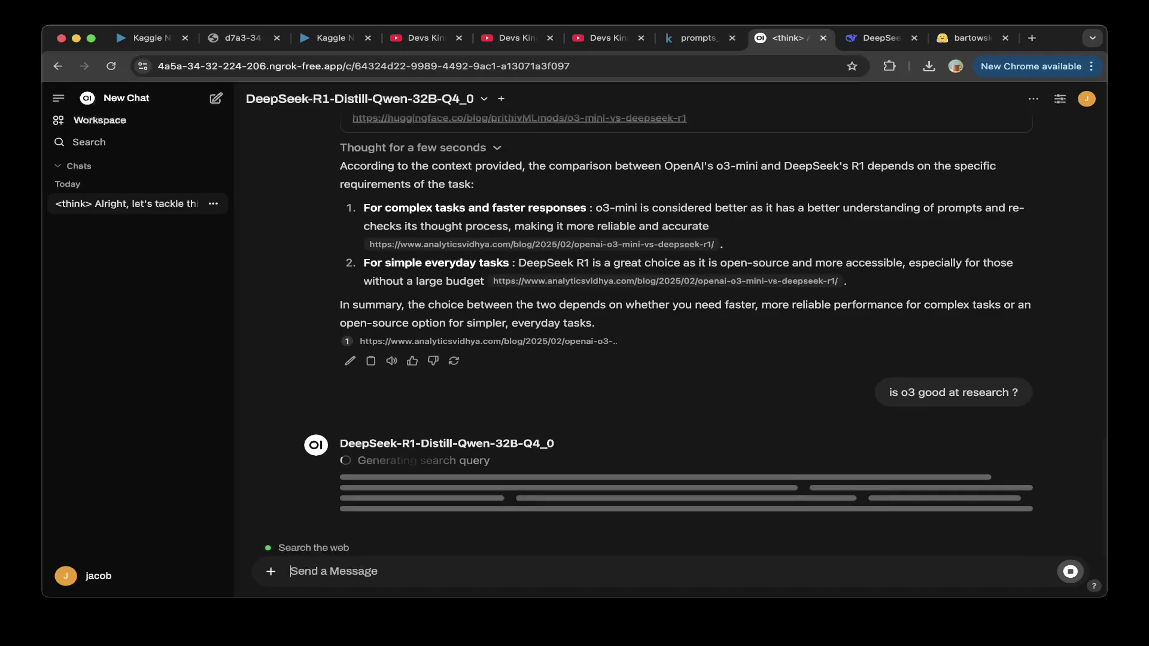